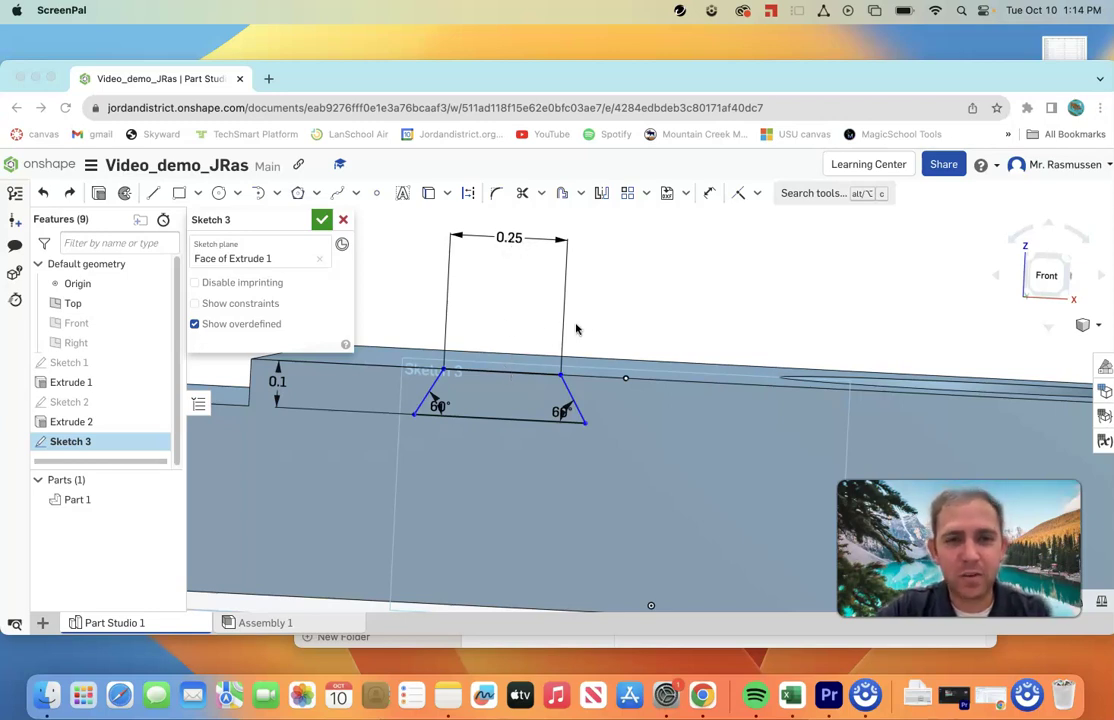
Step: Delete the existing sketch point on the front face's upper edge, beside the trapezoid profile
{"action": "left_click", "coordinate": [626, 380]}
{"action": "left_click", "coordinate": [627, 380]}
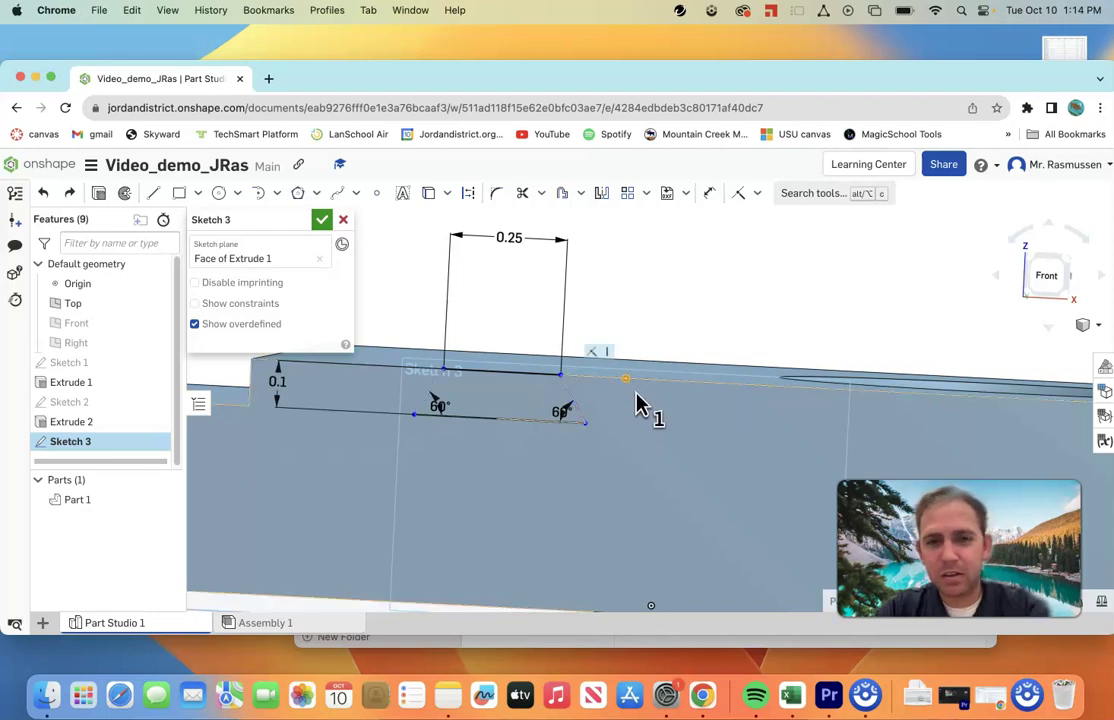
{"action": "key", "text": "Delete"}
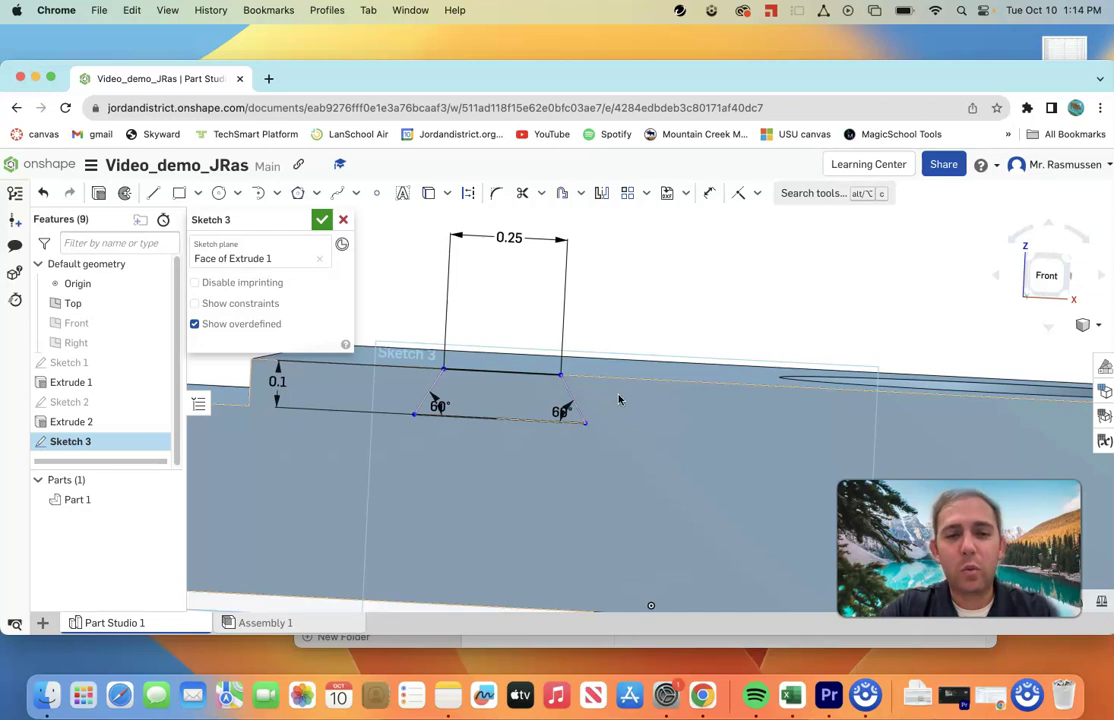
Step: Place a sketch point on the front face's upper edge, vertically aligned with the origin, viewing normal to the sketch plane
{"action": "right_click_drag", "start_coordinate": [505, 381], "coordinate": [562, 450]}
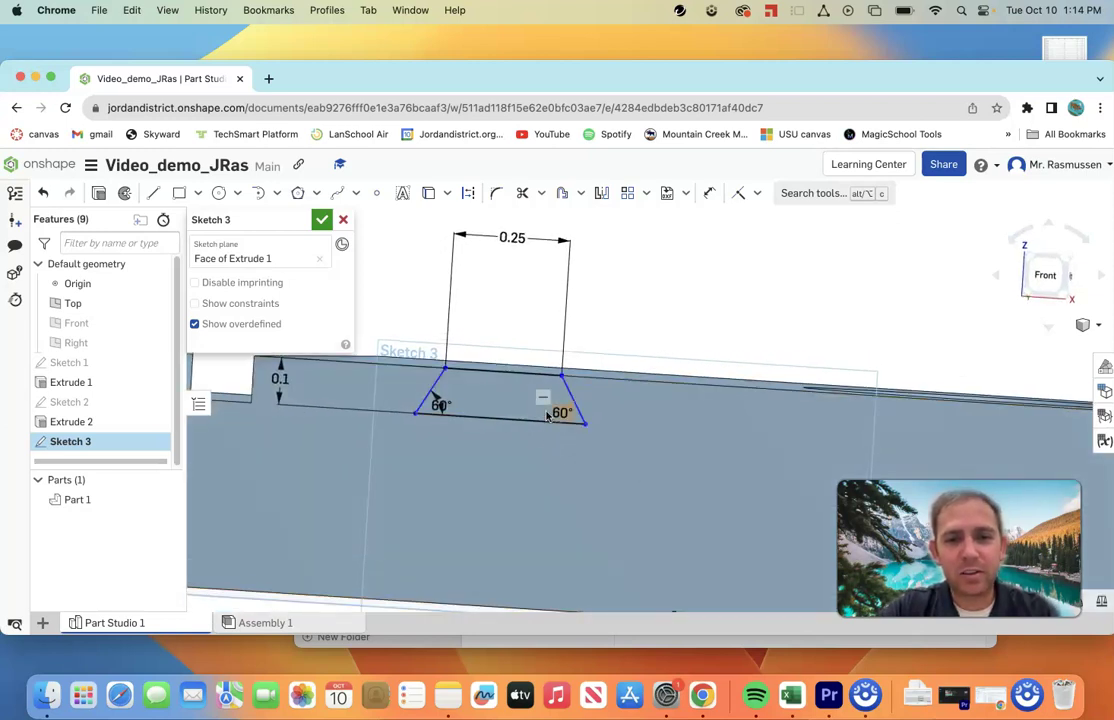
{"action": "scroll", "coordinate": [621, 411], "scroll_direction": "down", "scroll_amount": 5}
{"action": "right_click_drag", "start_coordinate": [770, 387], "coordinate": [692, 472]}
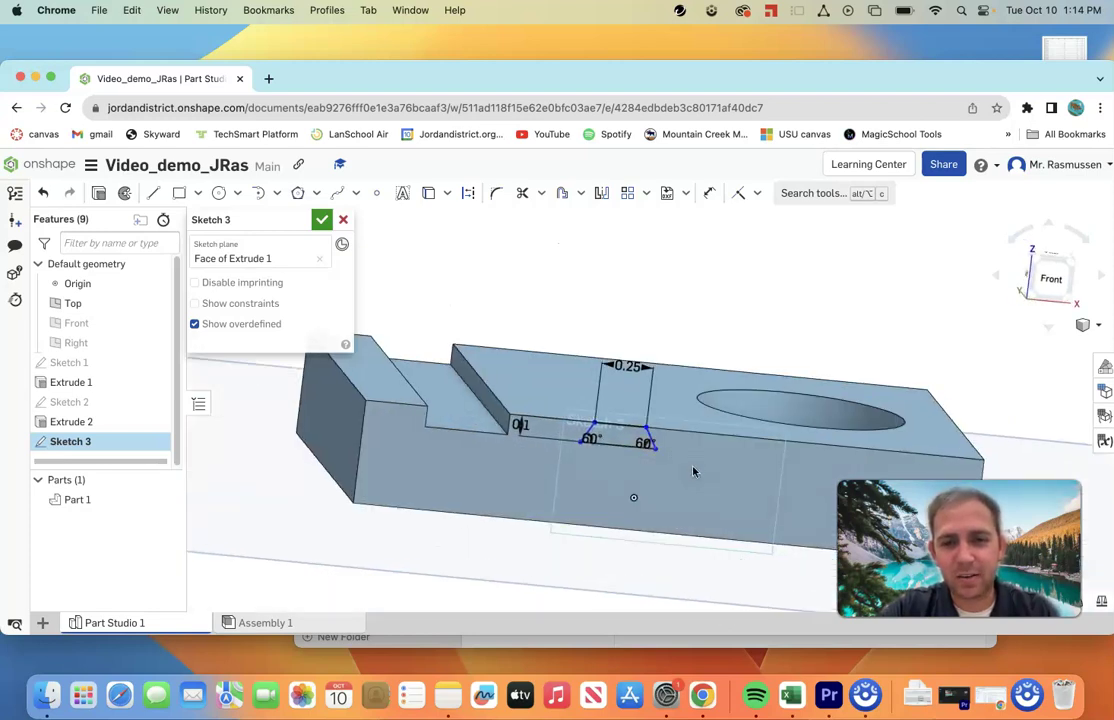
{"action": "scroll", "coordinate": [690, 465], "scroll_direction": "up", "scroll_amount": 5}
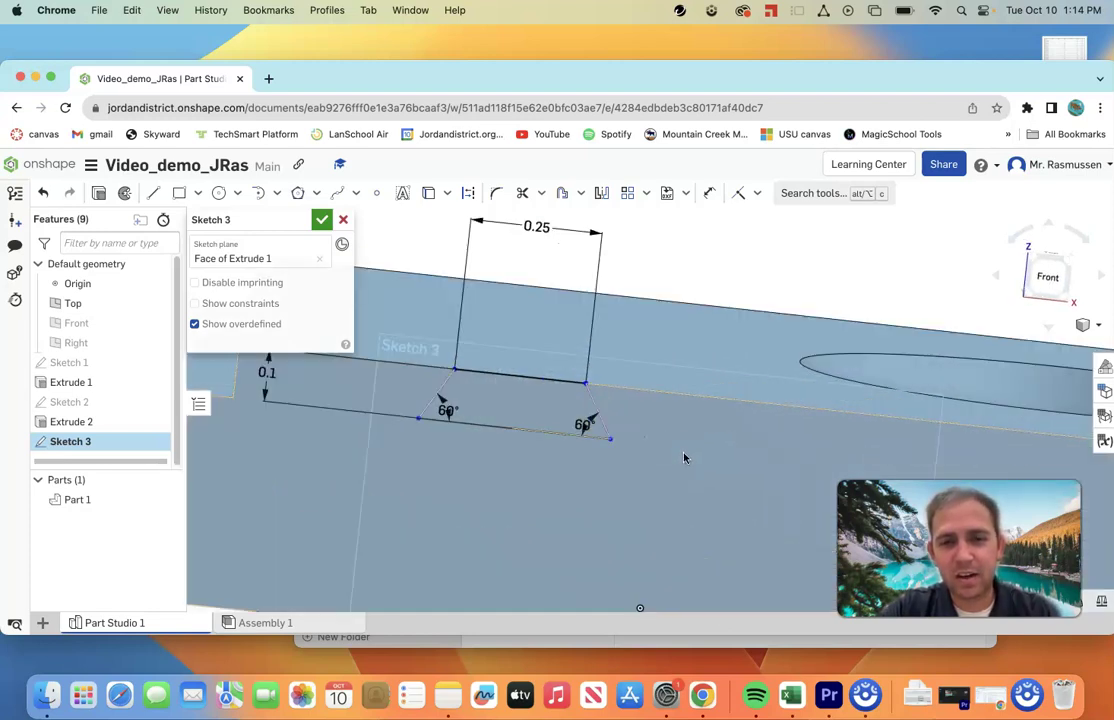
{"action": "left_click", "coordinate": [376, 193]}
{"action": "middle_click_drag", "start_coordinate": [679, 413], "coordinate": [666, 374]}
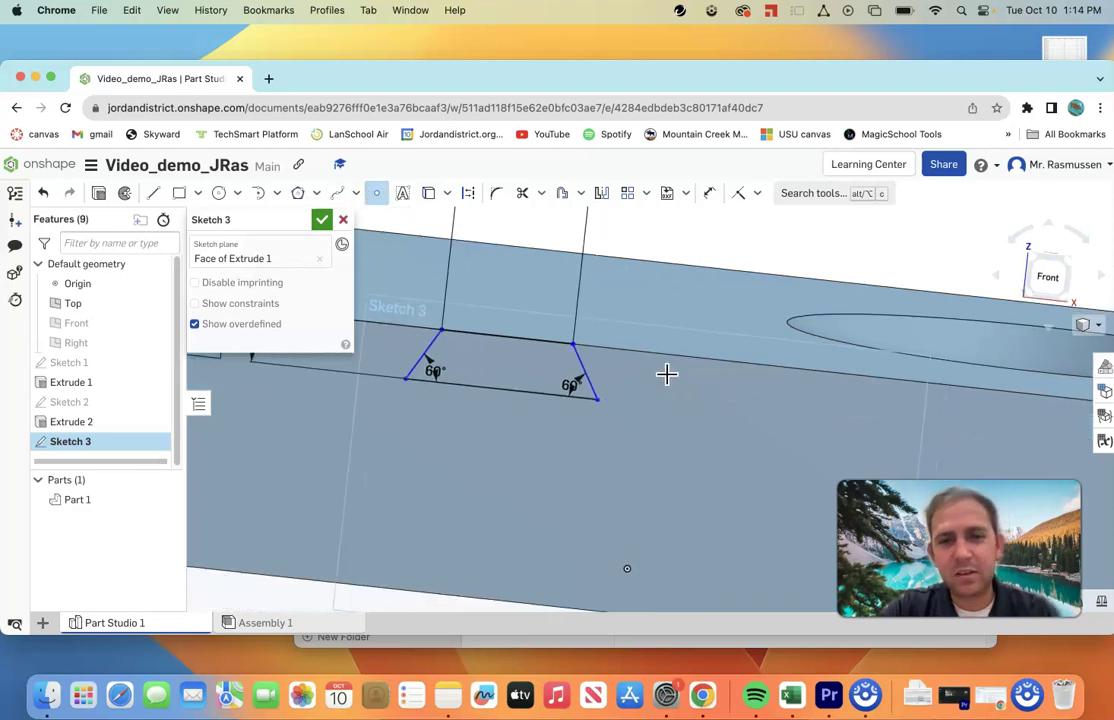
{"action": "right_click_drag", "start_coordinate": [666, 374], "coordinate": [652, 378]}
{"action": "right_click", "coordinate": [680, 336]}
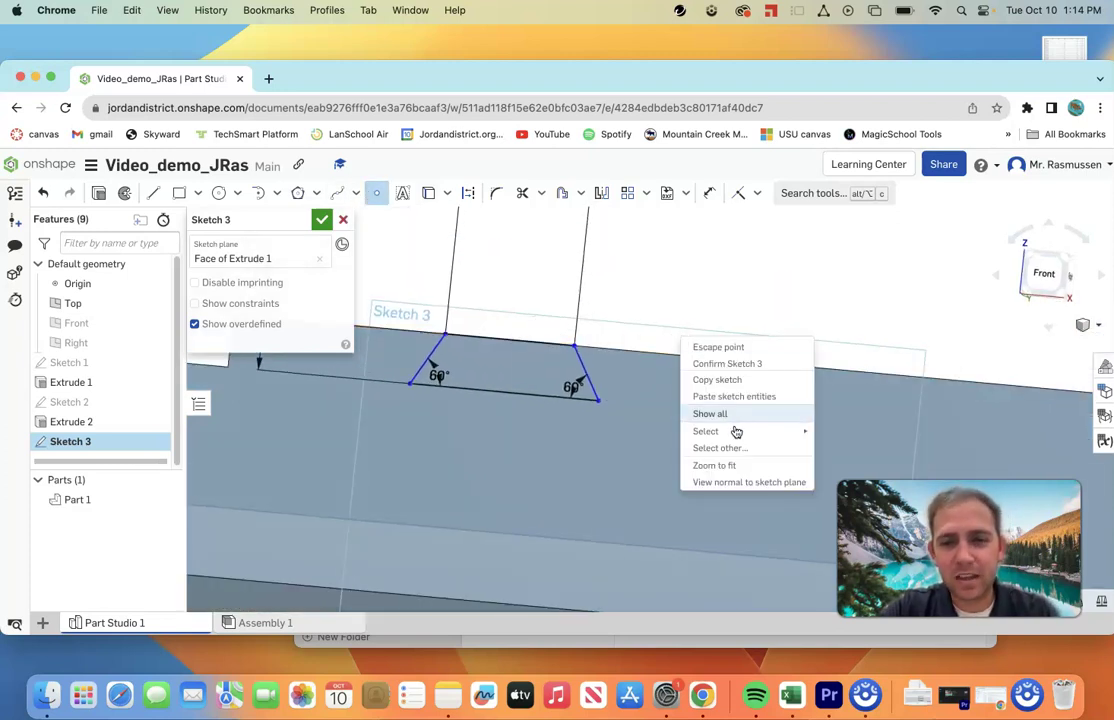
{"action": "left_click", "coordinate": [701, 482]}
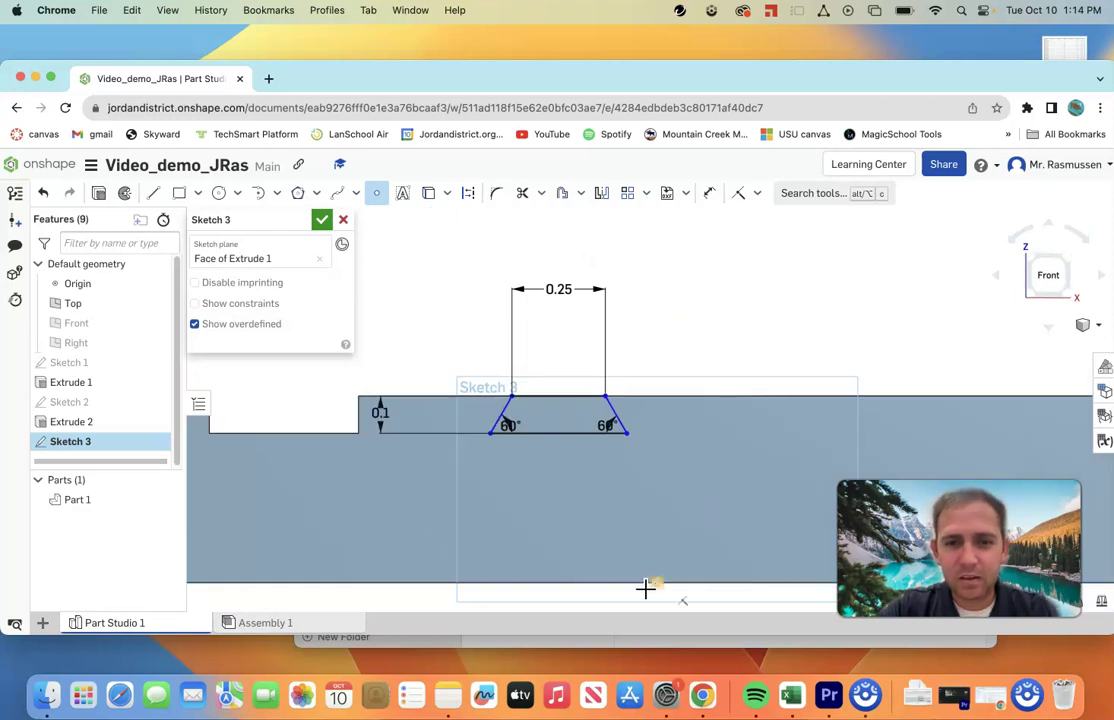
{"action": "left_click", "coordinate": [656, 580]}
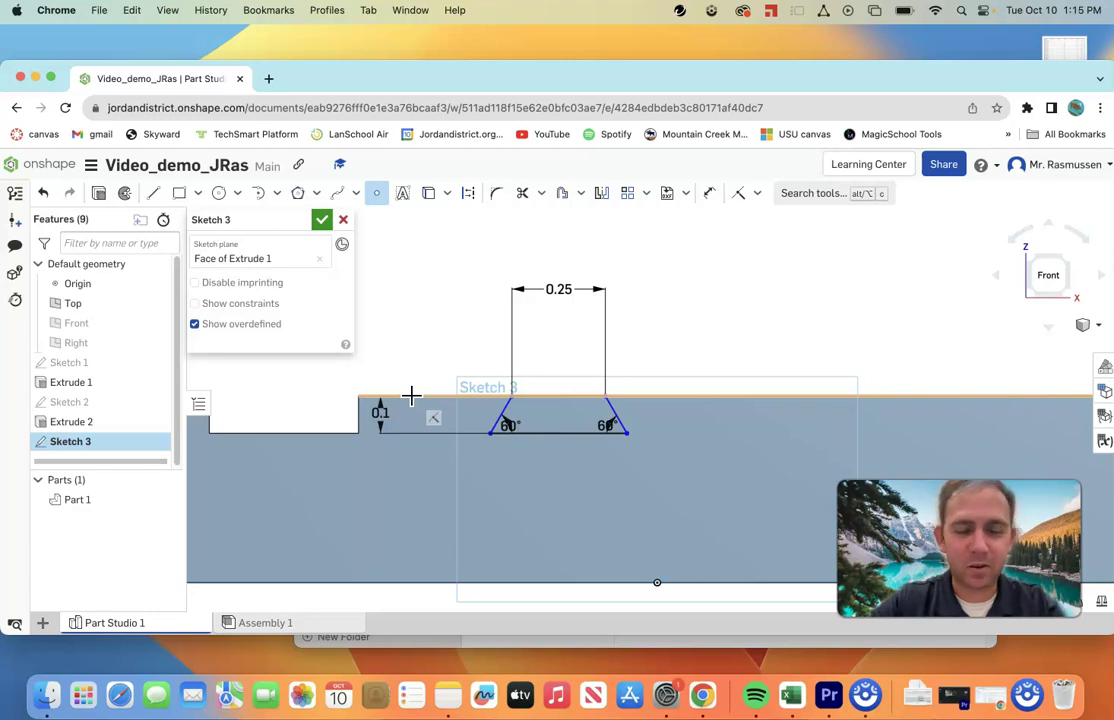
{"action": "left_click", "coordinate": [604, 398]}
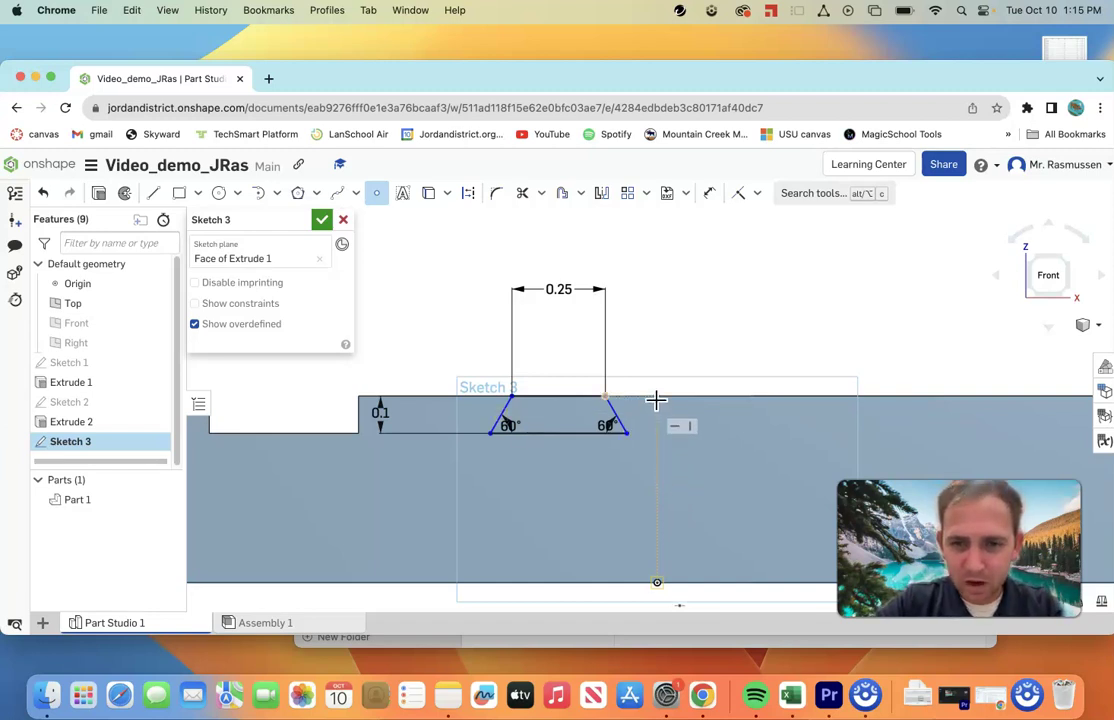
{"action": "right_click_drag", "start_coordinate": [632, 411], "coordinate": [637, 427]}
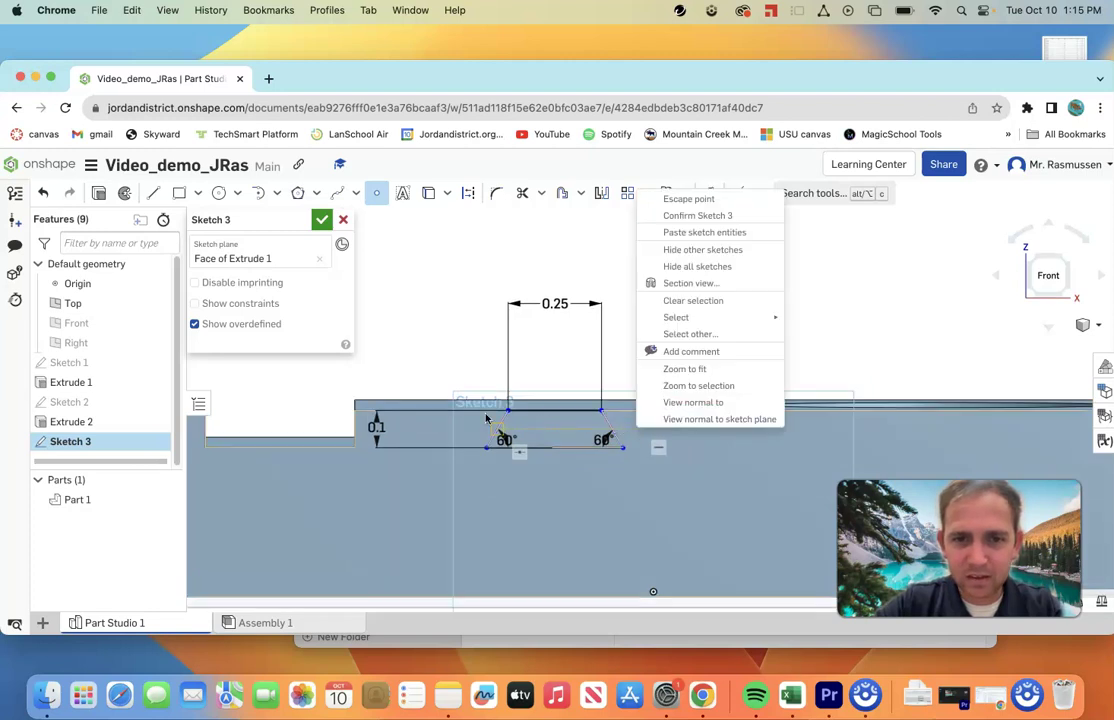
{"action": "left_click", "coordinate": [430, 355]}
{"action": "scroll", "coordinate": [666, 402], "scroll_direction": "up", "scroll_amount": 3}
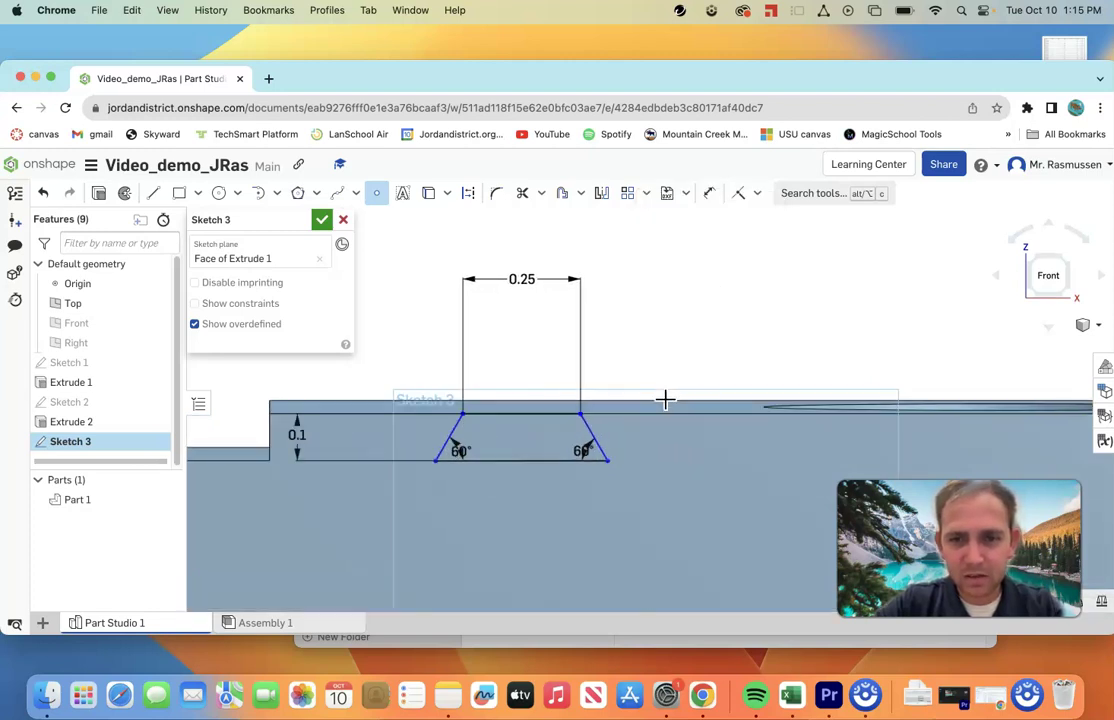
{"action": "right_click", "coordinate": [663, 405]}
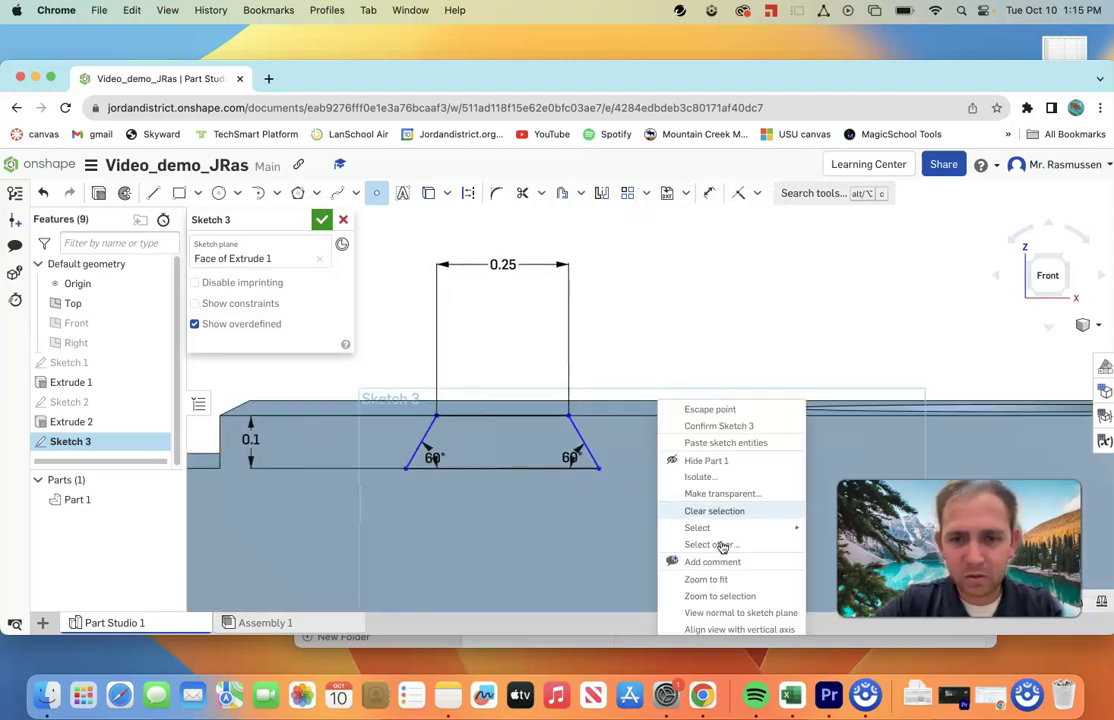
{"action": "left_click", "coordinate": [725, 614]}
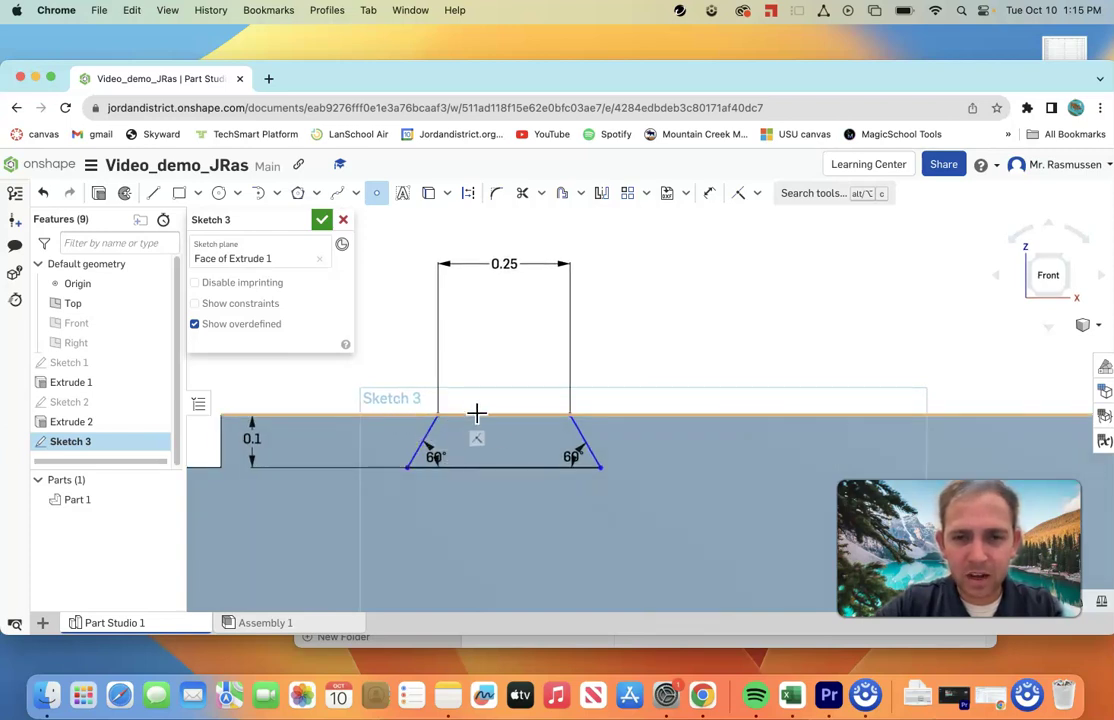
{"action": "scroll", "coordinate": [670, 430], "scroll_direction": "down", "scroll_amount": 3}
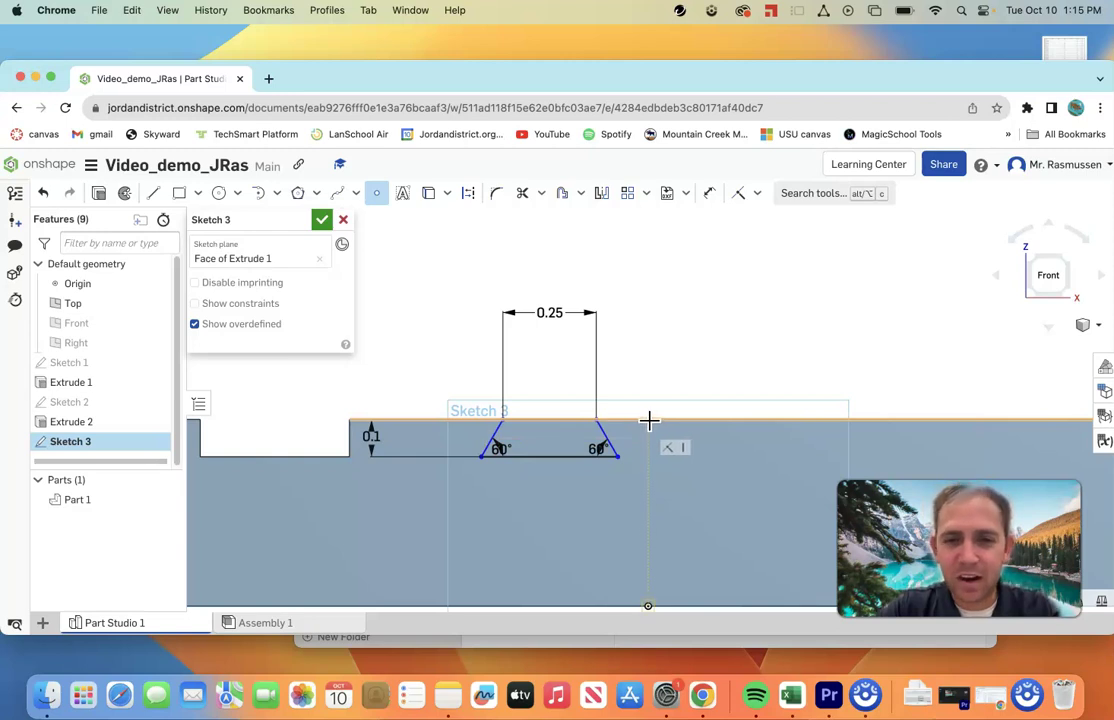
{"action": "left_click", "coordinate": [649, 421]}
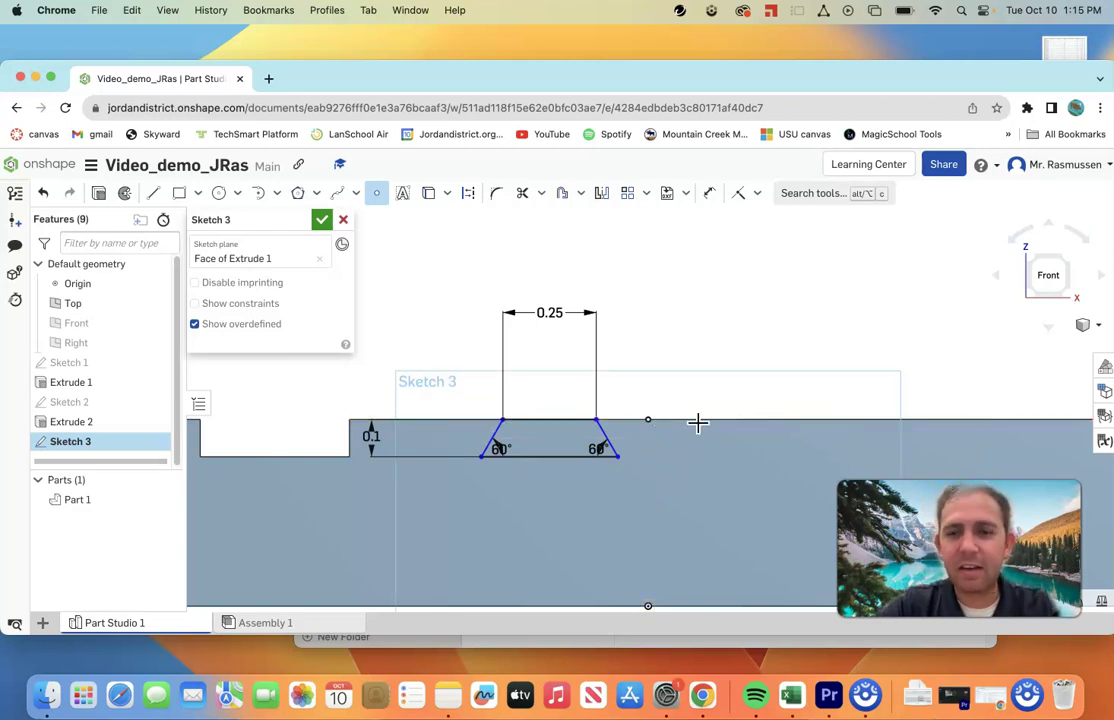
Step: Draw a vertical construction line from the midpoint of the trapezoid's upper edge to the midpoint of its lower edge
{"action": "scroll", "coordinate": [565, 400], "scroll_direction": "up", "scroll_amount": 5}
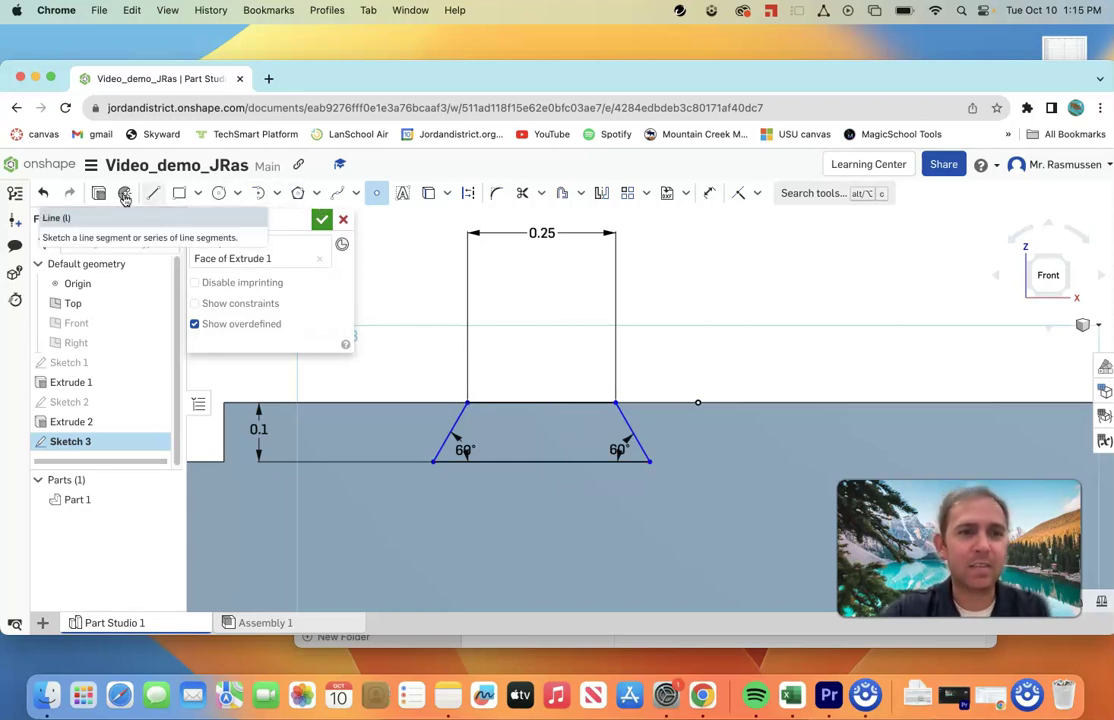
{"action": "left_click", "coordinate": [152, 193]}
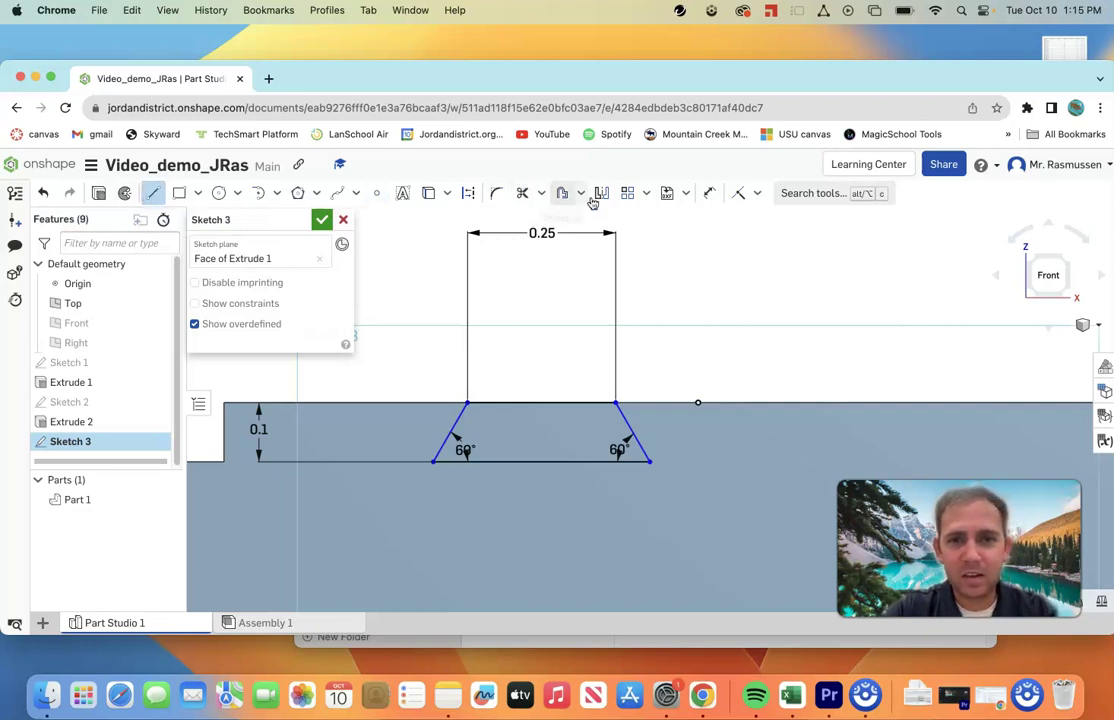
{"action": "left_click", "coordinate": [468, 193]}
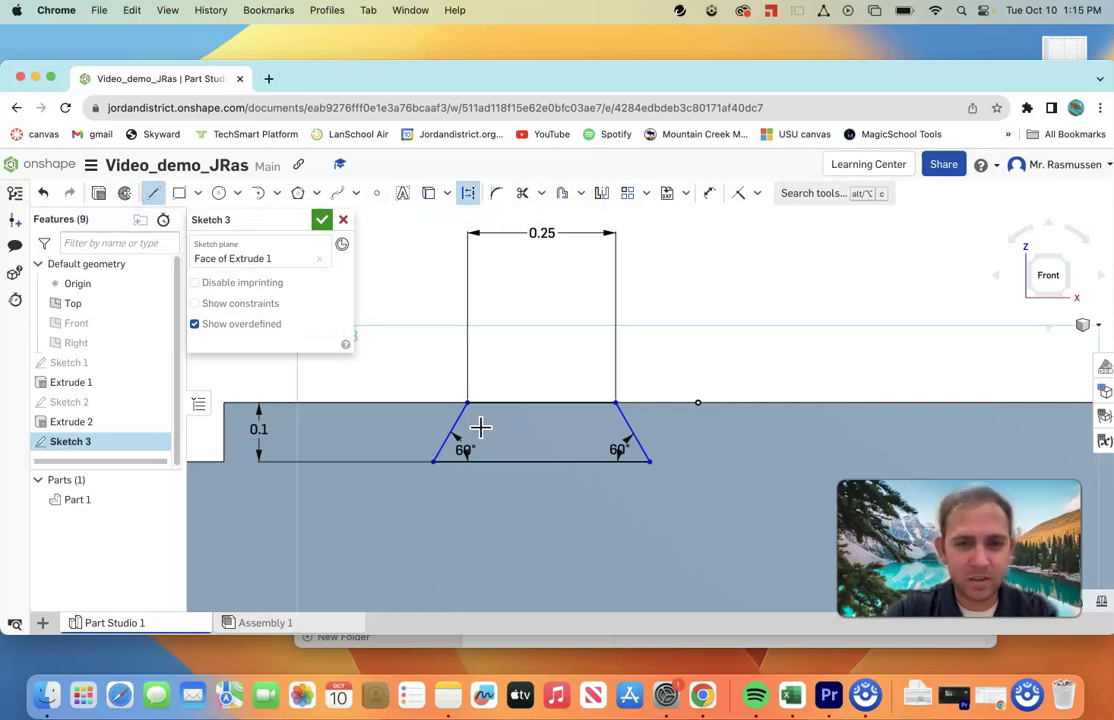
{"action": "left_click", "coordinate": [543, 403]}
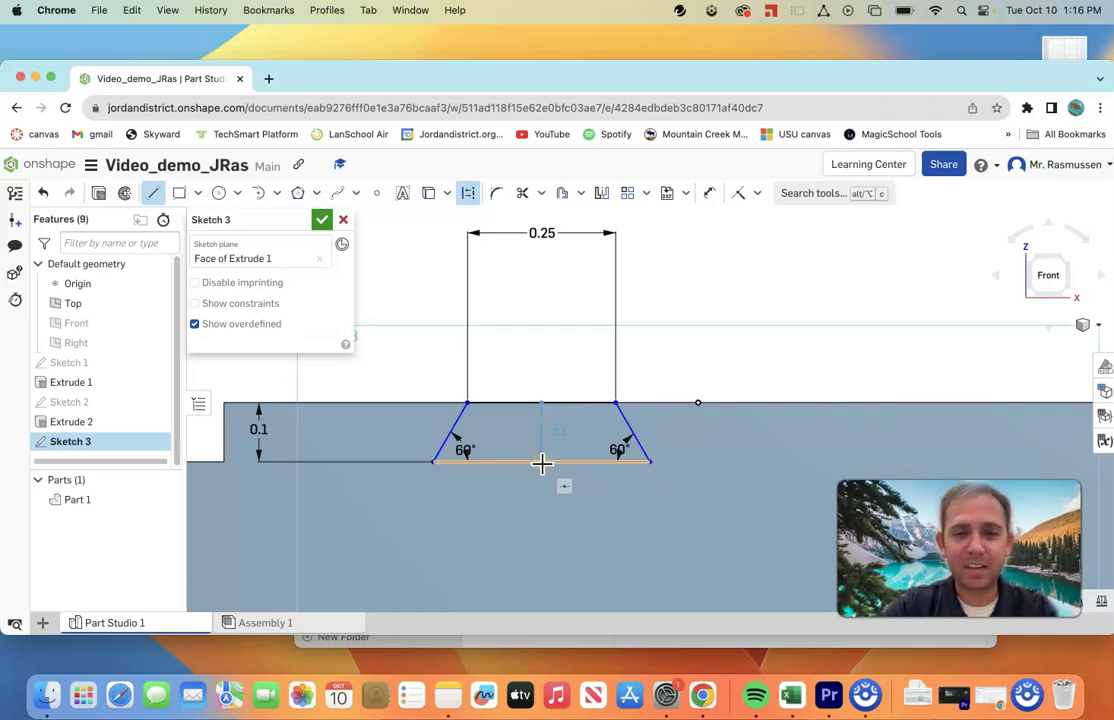
{"action": "left_click", "coordinate": [541, 462]}
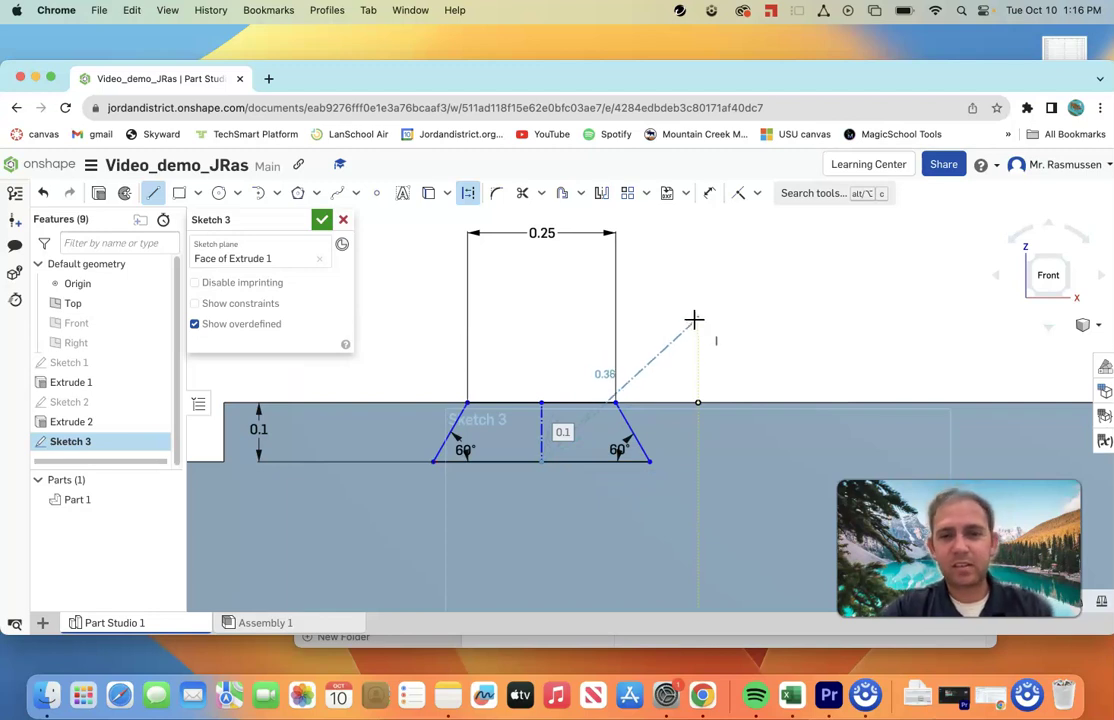
{"action": "key", "text": "Escape"}
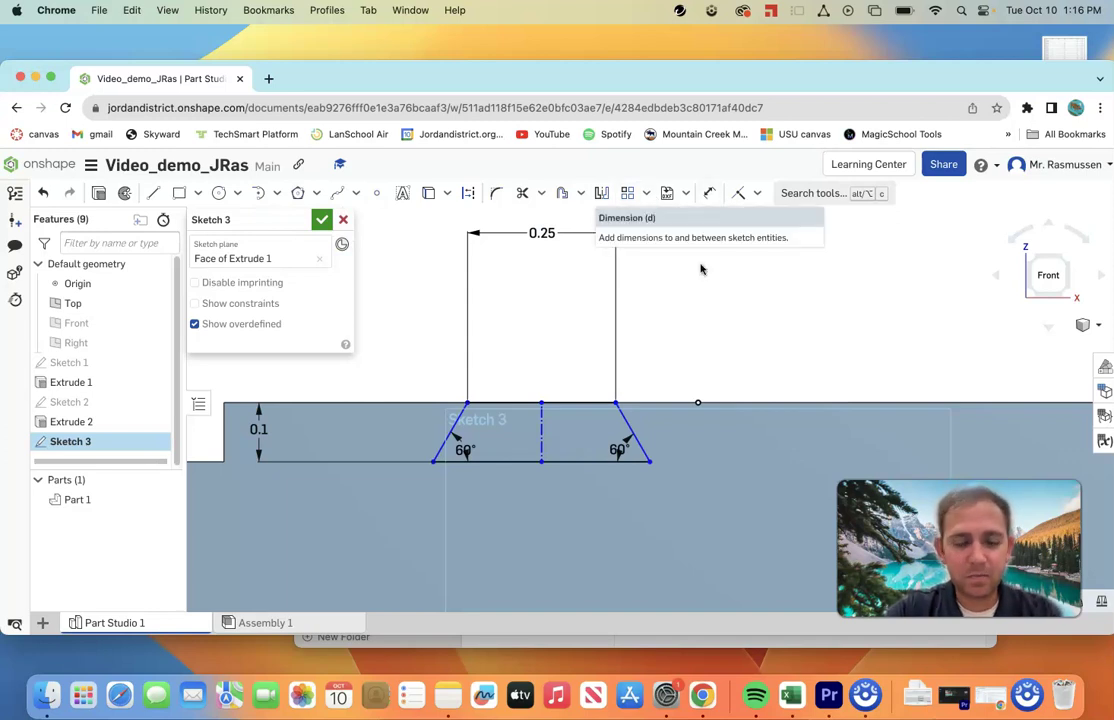
Step: Add a Coincident constraint between the trapezoid's vertical construction line and the sketch point on the upper edge
{"action": "key", "text": "d"}
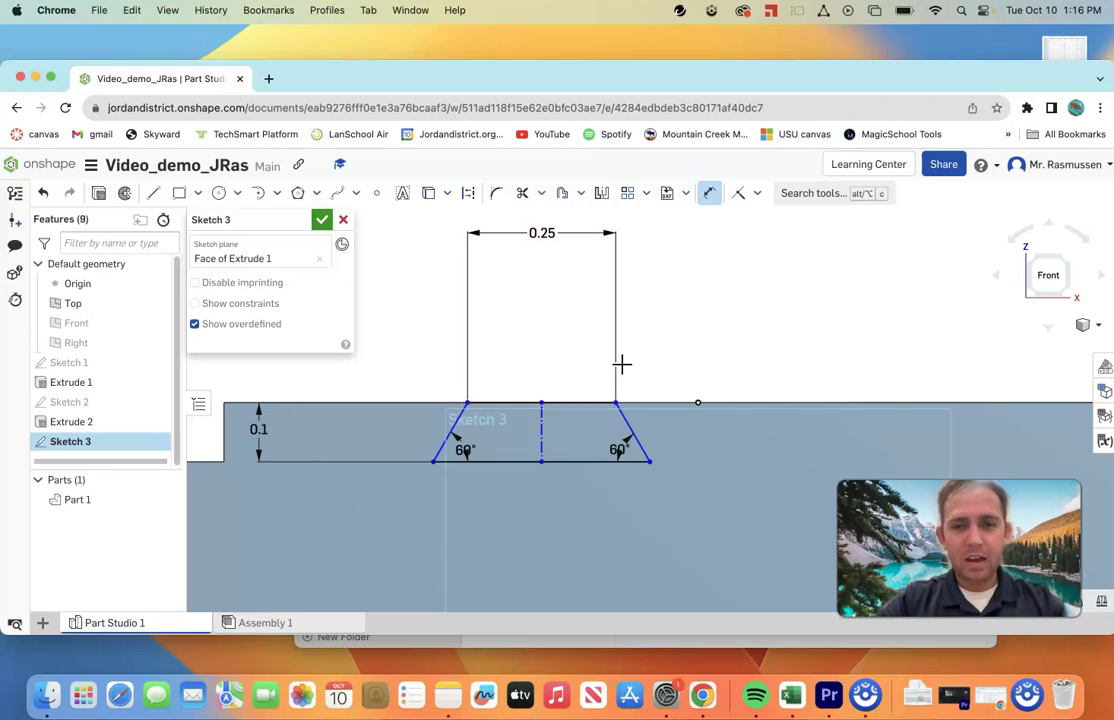
{"action": "left_click", "coordinate": [716, 194]}
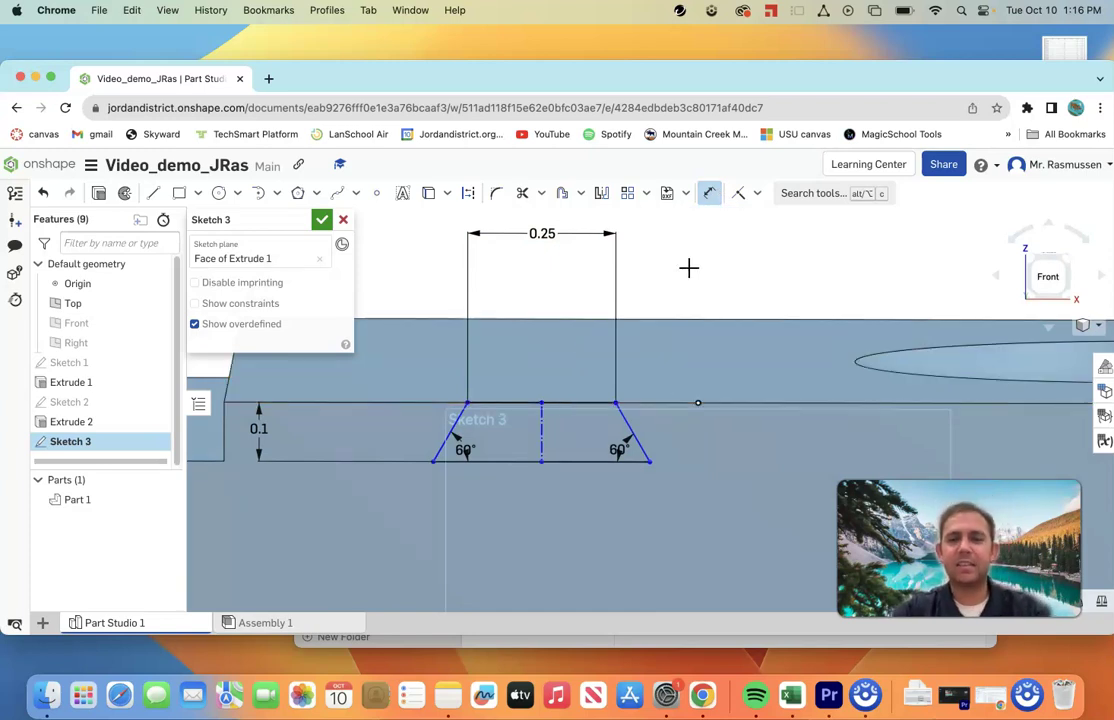
{"action": "left_click", "coordinate": [757, 193]}
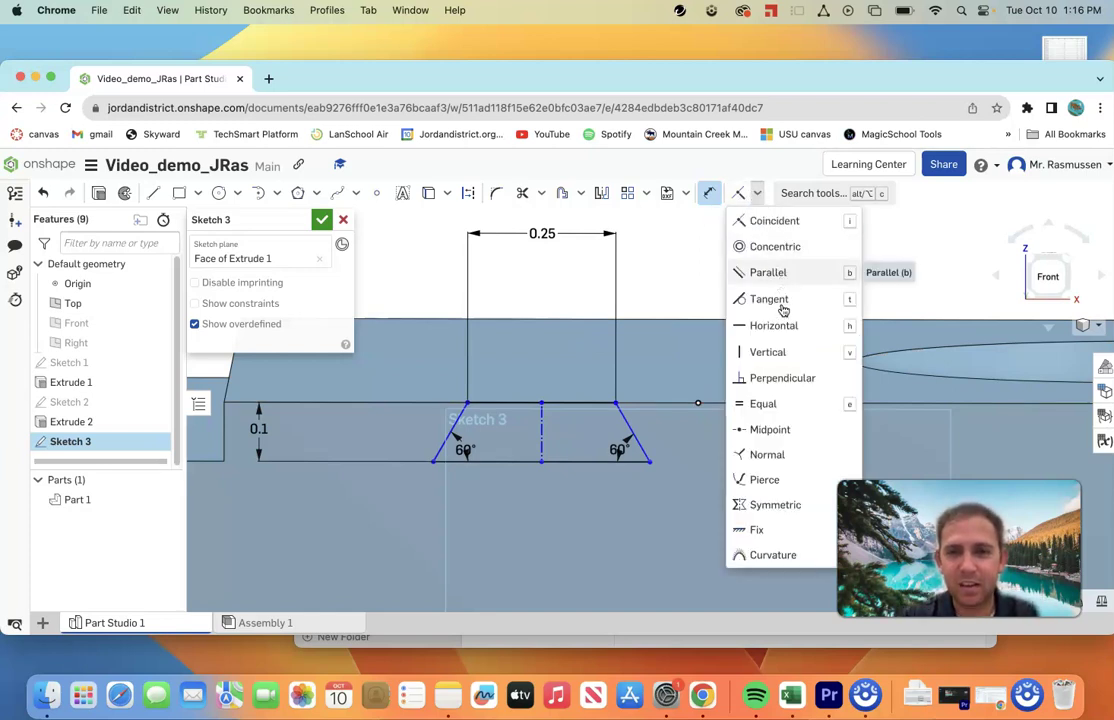
{"action": "left_click", "coordinate": [763, 222]}
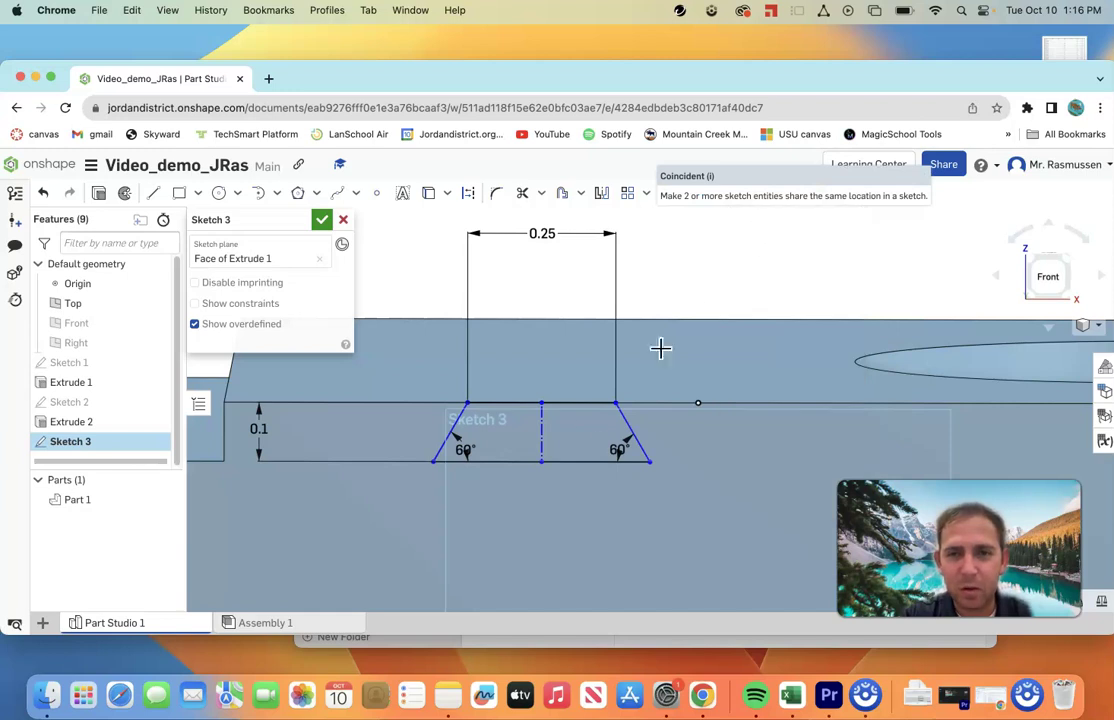
{"action": "left_click", "coordinate": [541, 442]}
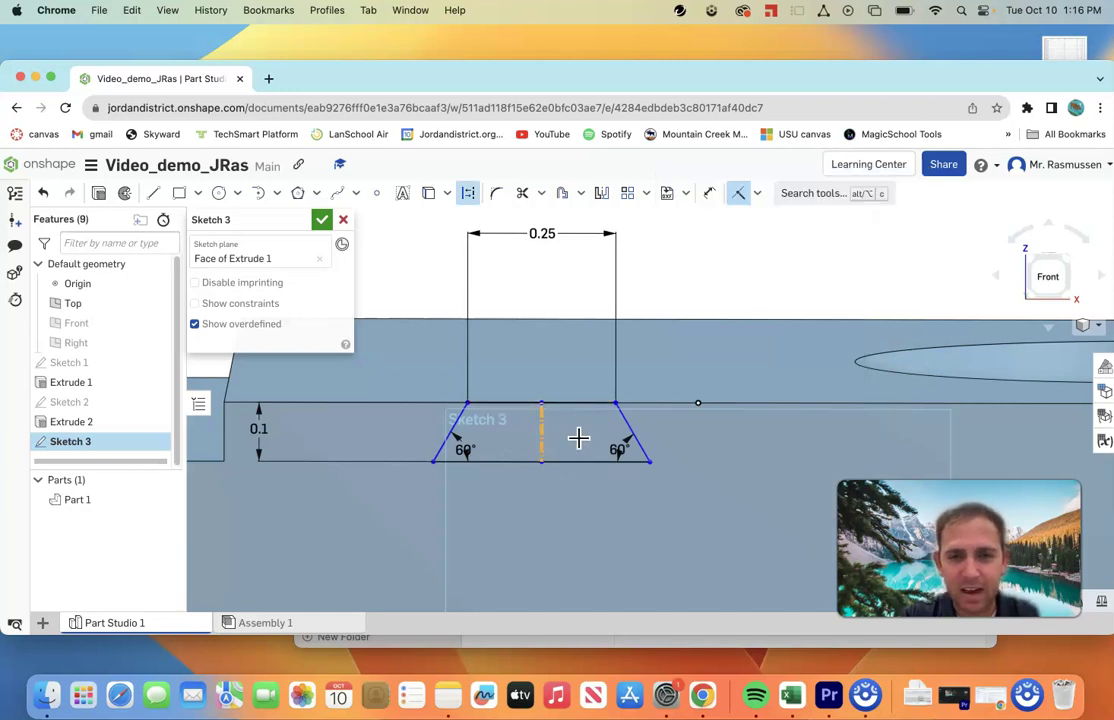
{"action": "left_click", "coordinate": [699, 404]}
Step: Extrude the trapezoid profile of Sketch 3 as a Remove cut into the block, with a blind depth of about 2.337 in
{"action": "mouse_move", "coordinate": [674, 283]}
{"action": "right_mouse_down"}
{"action": "mouse_move", "coordinate": [659, 274]}
{"action": "mouse_move", "coordinate": [667, 279]}
{"action": "right_mouse_up"}
{"action": "scroll", "coordinate": [719, 332], "scroll_direction": "down", "scroll_amount": 2}
{"action": "mouse_move", "coordinate": [719, 332]}
{"action": "right_mouse_down"}
{"action": "mouse_move", "coordinate": [721, 346]}
{"action": "mouse_move", "coordinate": [724, 334]}
{"action": "right_mouse_up"}
{"action": "scroll", "coordinate": [725, 333], "scroll_direction": "down", "scroll_amount": 5}
{"action": "scroll", "coordinate": [720, 338], "scroll_direction": "up", "scroll_amount": 3}
{"action": "right_click_drag", "start_coordinate": [674, 283], "coordinate": [732, 337]}
{"action": "scroll", "coordinate": [732, 337], "scroll_direction": "up", "scroll_amount": 3}
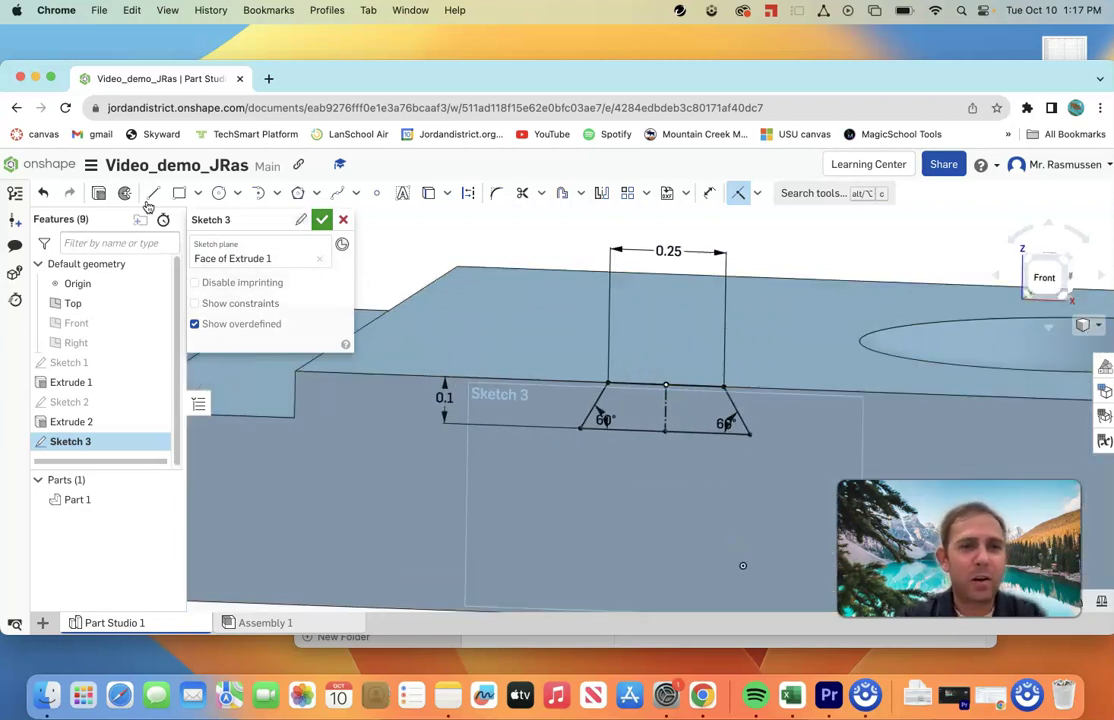
{"action": "left_click", "coordinate": [100, 194]}
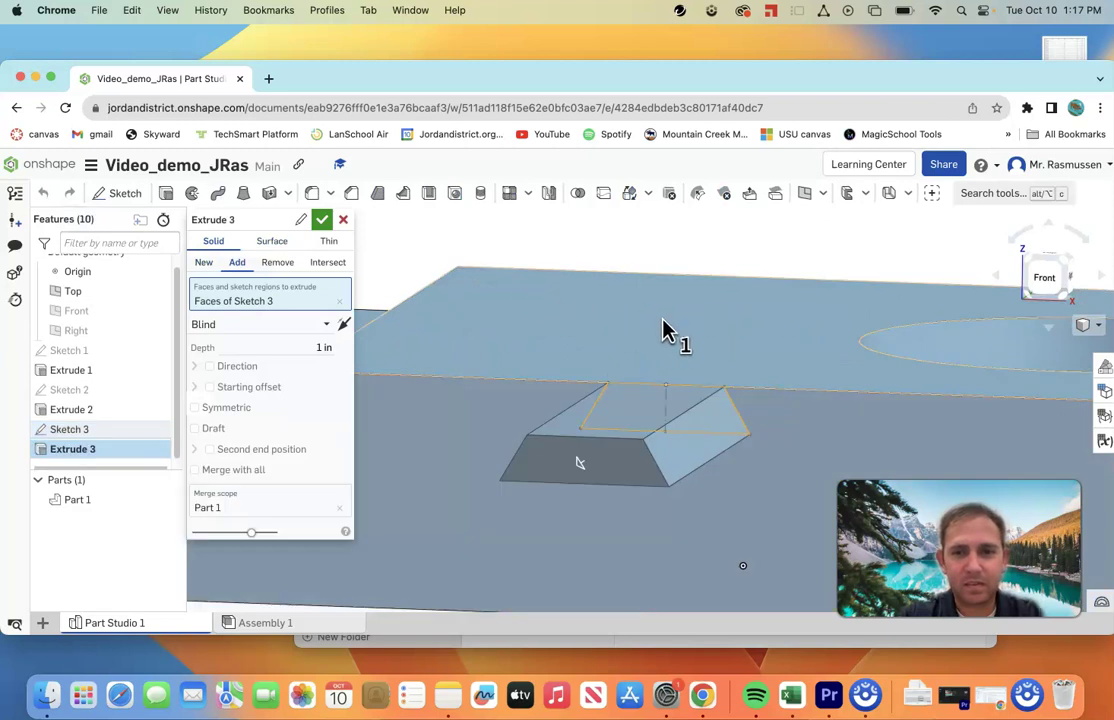
{"action": "left_click", "coordinate": [278, 268]}
{"action": "right_click_drag", "start_coordinate": [773, 313], "coordinate": [758, 356]}
{"action": "scroll", "coordinate": [789, 322], "scroll_direction": "down", "scroll_amount": 3}
{"action": "left_click_drag", "start_coordinate": [766, 356], "coordinate": [900, 235]}
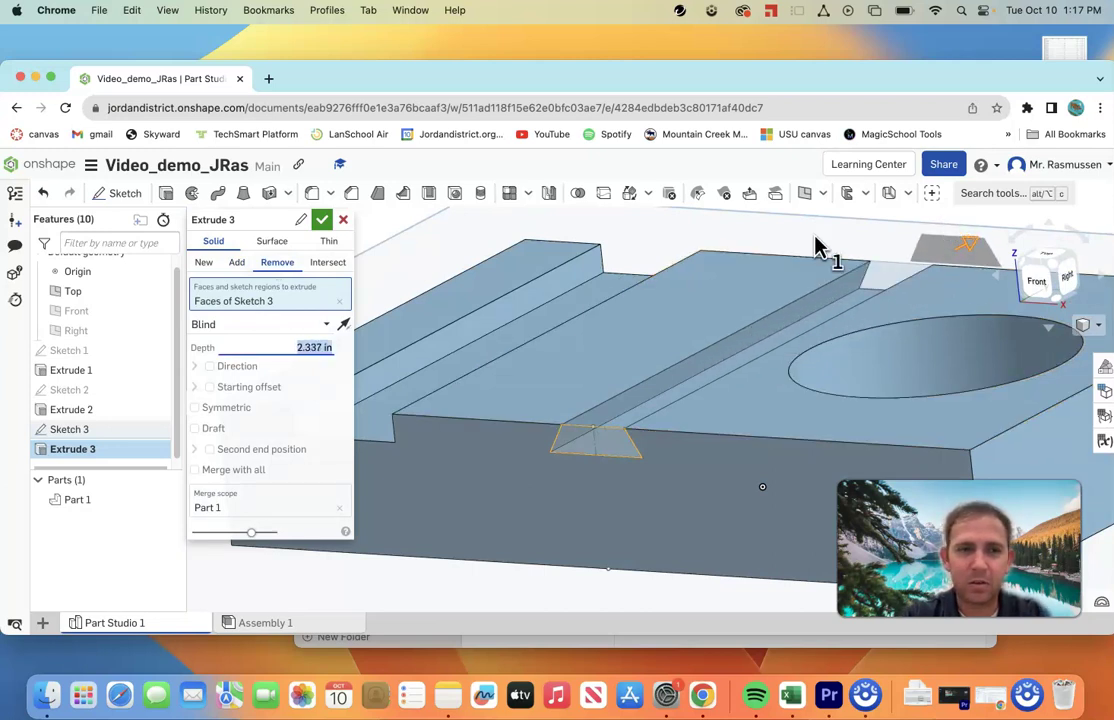
Step: Set the dovetail cut's end type to Through all and accept the extrude
{"action": "left_click", "coordinate": [324, 326]}
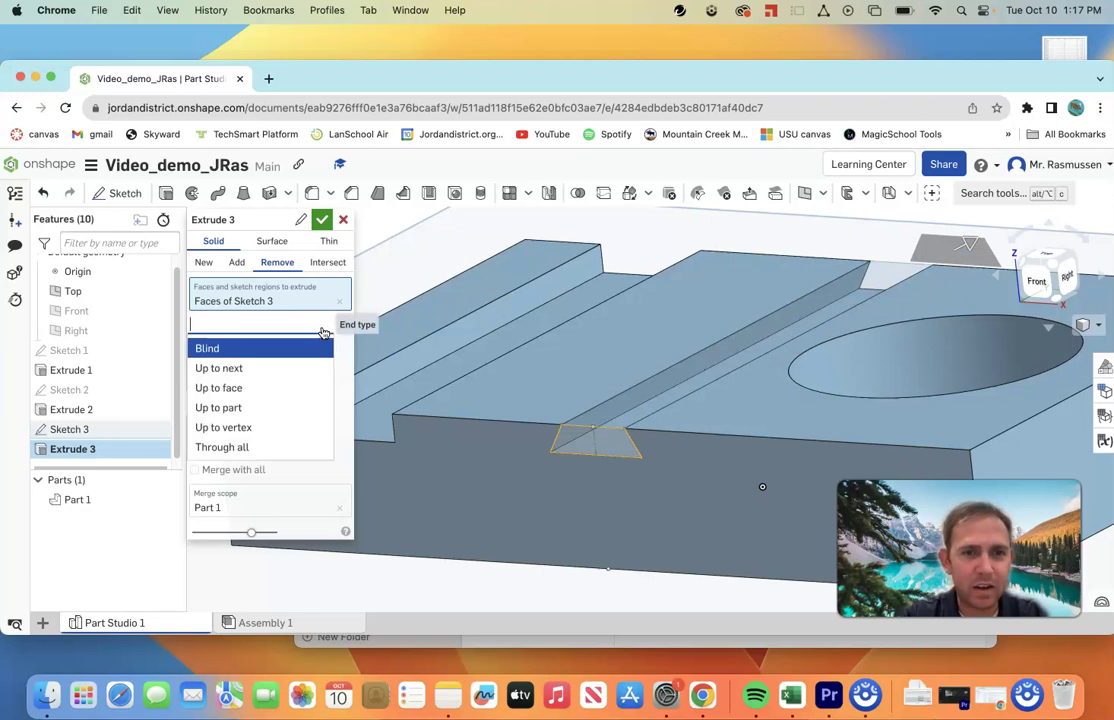
{"action": "left_click", "coordinate": [269, 447]}
{"action": "right_click_drag", "start_coordinate": [746, 303], "coordinate": [740, 332]}
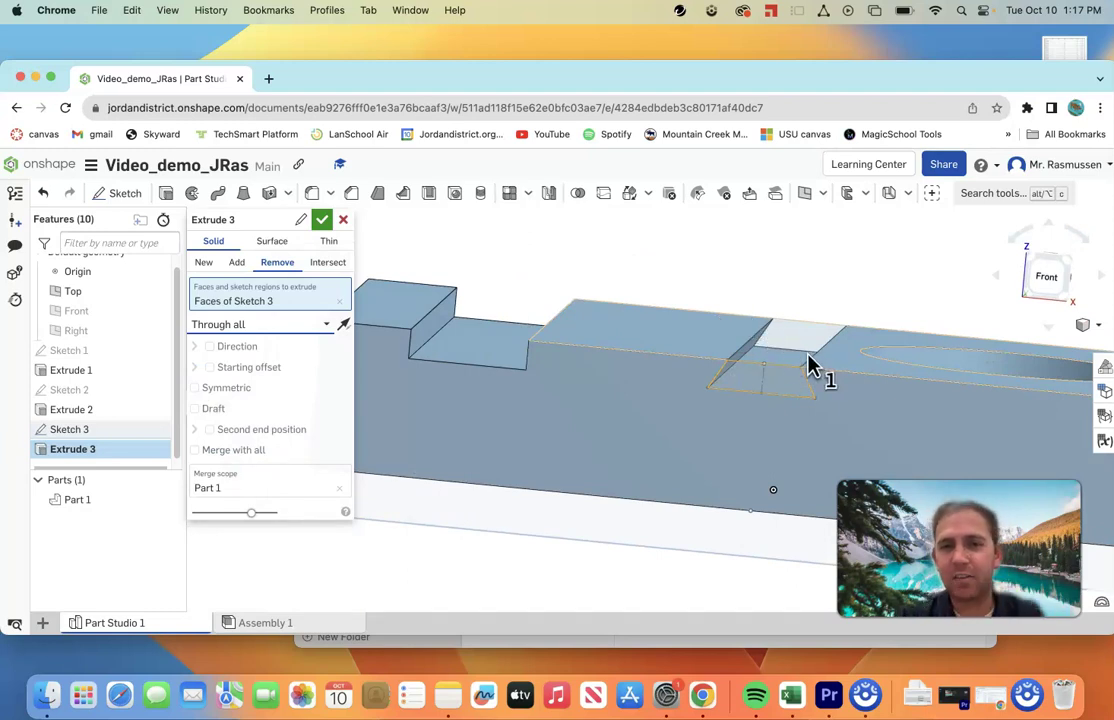
{"action": "left_click", "coordinate": [321, 219]}
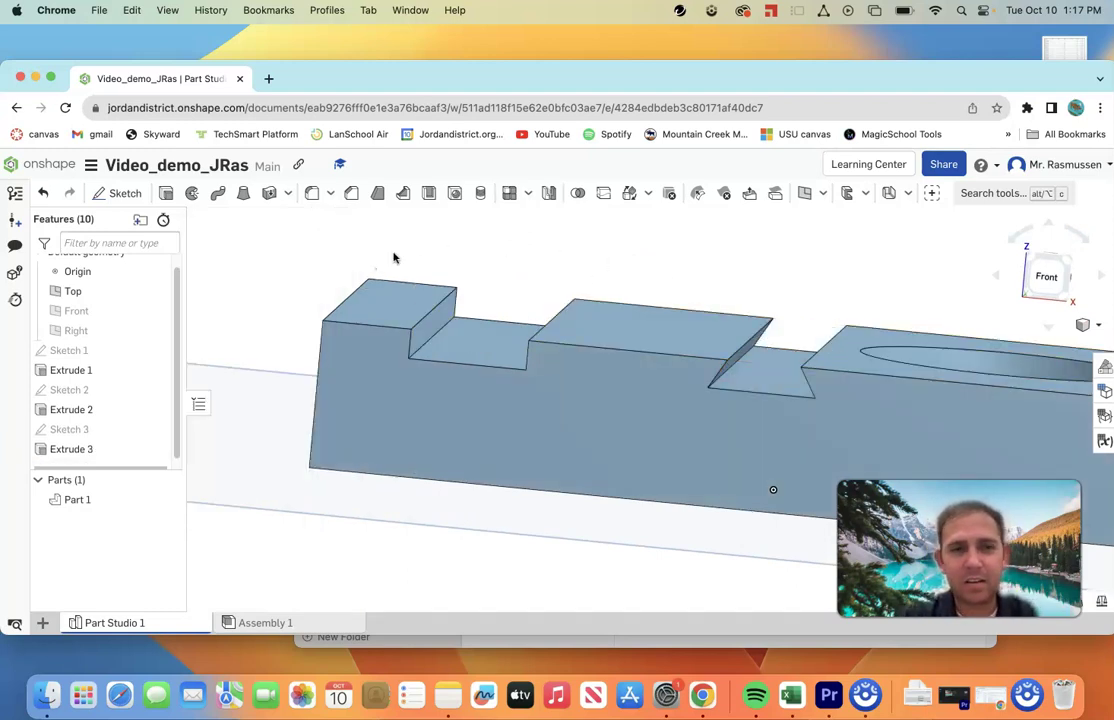
Step: View the part straight on, normal to its top face
{"action": "scroll", "coordinate": [676, 289], "scroll_direction": "down", "scroll_amount": 4}
{"action": "right_click_drag", "start_coordinate": [715, 284], "coordinate": [674, 259]}
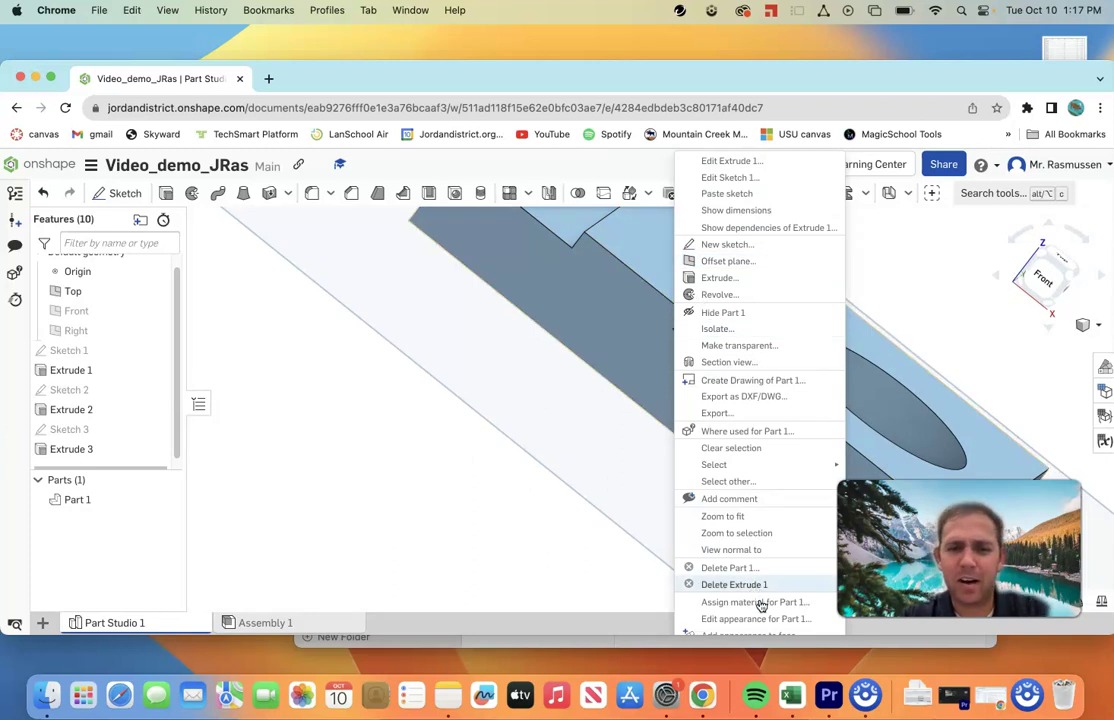
{"action": "left_click", "coordinate": [731, 550]}
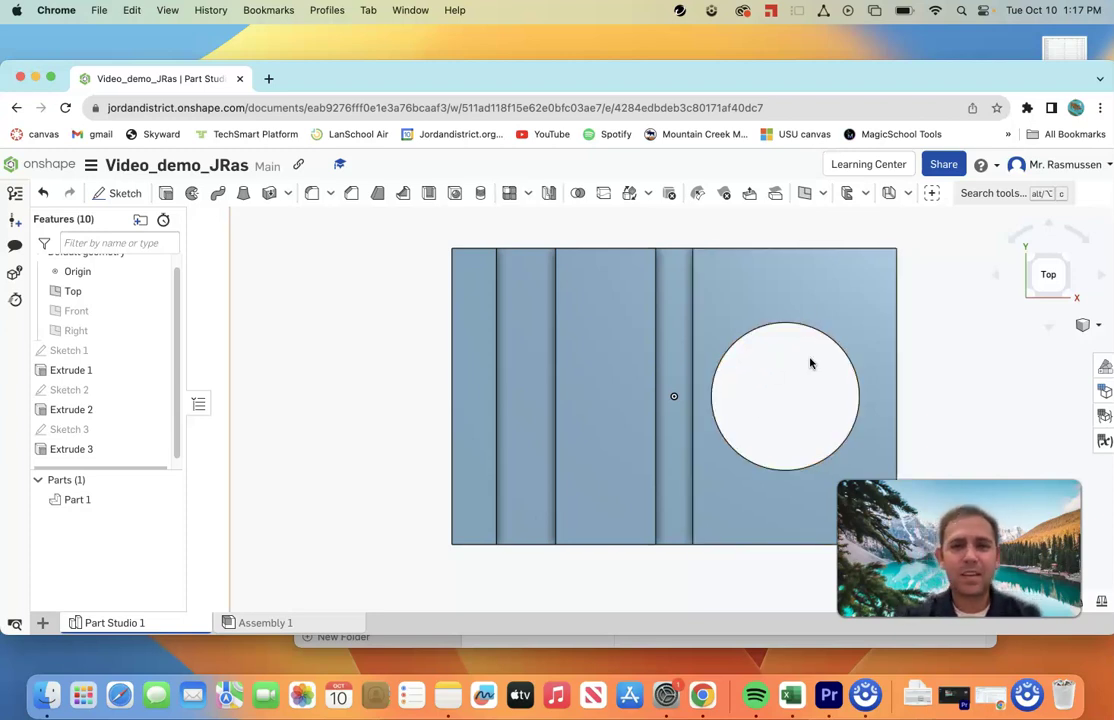
Step: Open Sketch 1 for editing and set the hole circle's diameter to 0.75 in
{"action": "right_click_drag", "start_coordinate": [655, 324], "coordinate": [716, 369]}
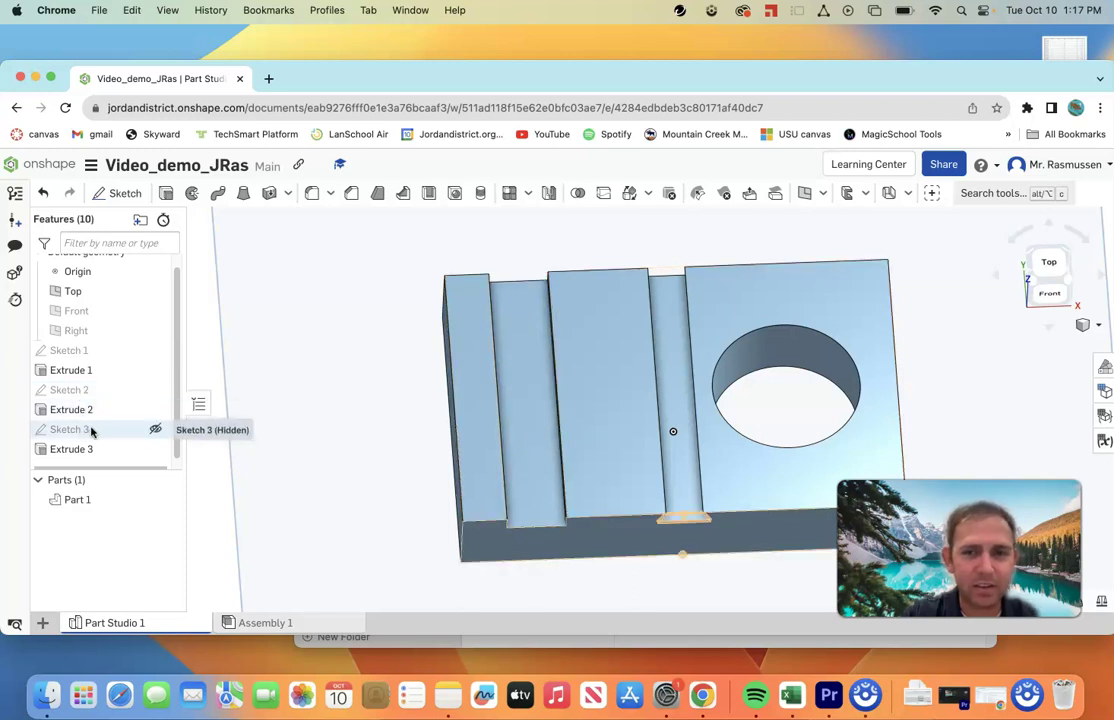
{"action": "right_click", "coordinate": [83, 354]}
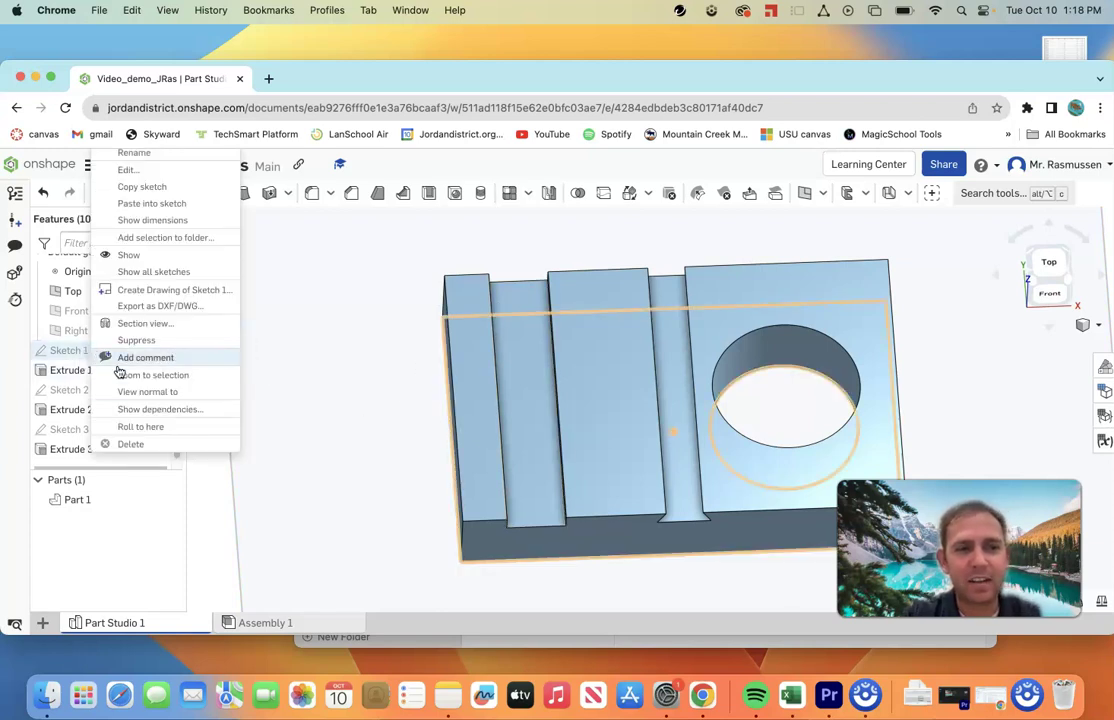
{"action": "left_click", "coordinate": [140, 170]}
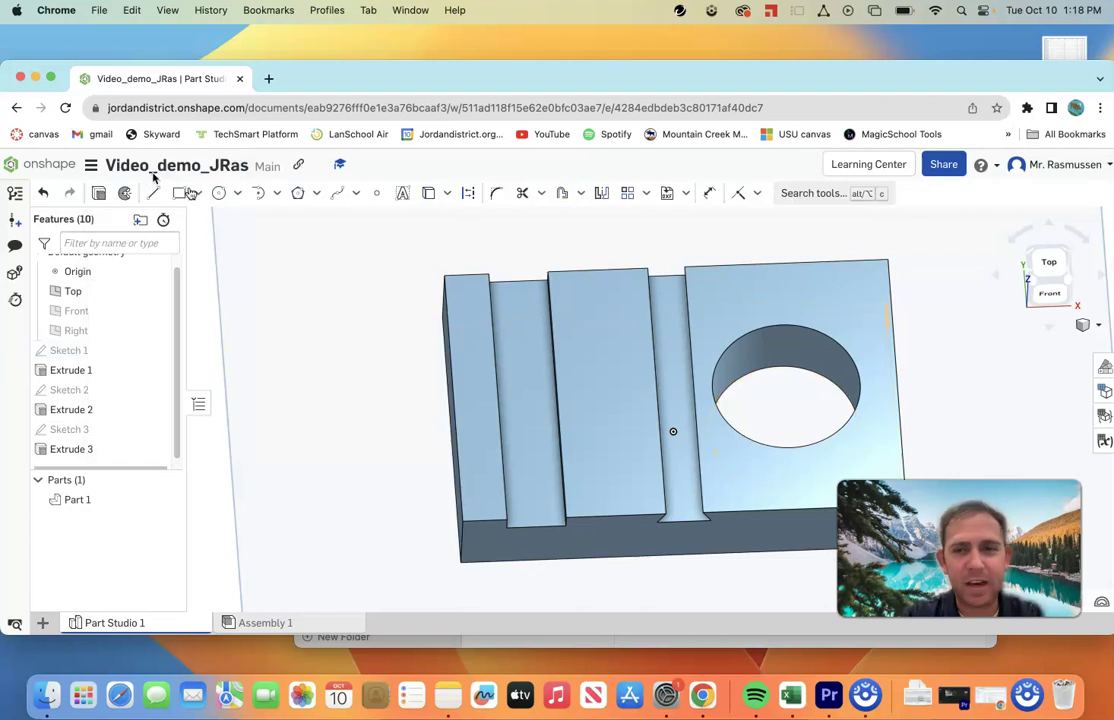
{"action": "scroll", "coordinate": [853, 347], "scroll_direction": "down", "scroll_amount": 5}
{"action": "scroll", "coordinate": [855, 347], "scroll_direction": "up", "scroll_amount": 4}
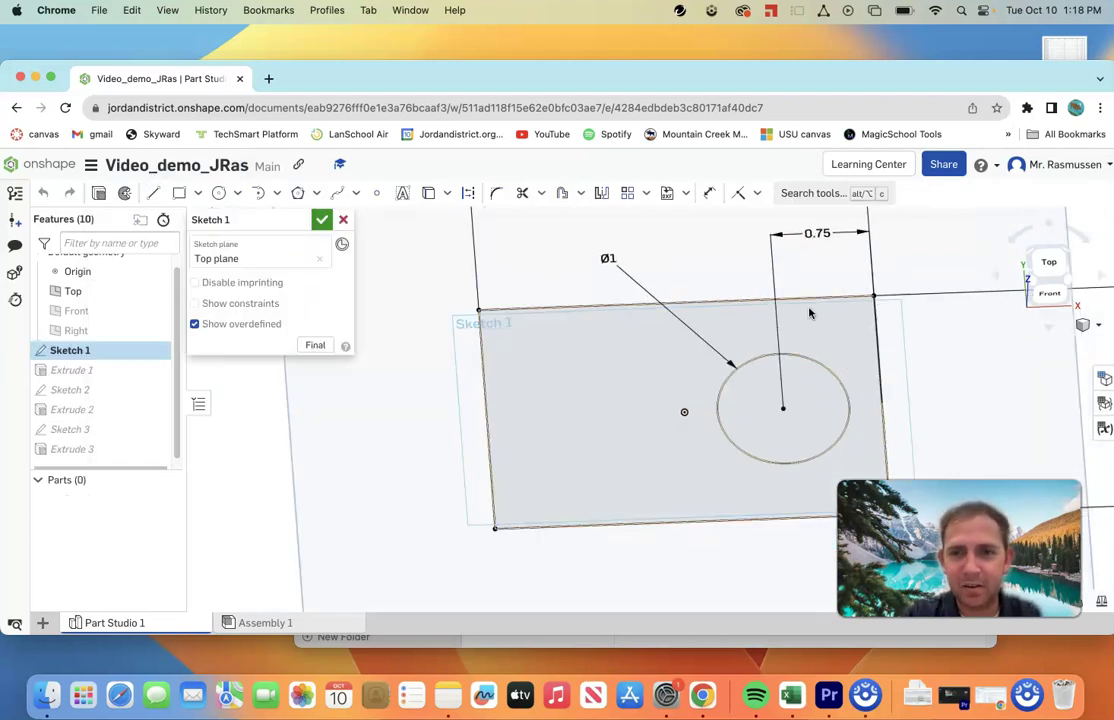
{"action": "middle_click_drag", "start_coordinate": [808, 311], "coordinate": [780, 344]}
{"action": "right_click_drag", "start_coordinate": [780, 344], "coordinate": [739, 379]}
{"action": "double_click", "coordinate": [568, 291]}
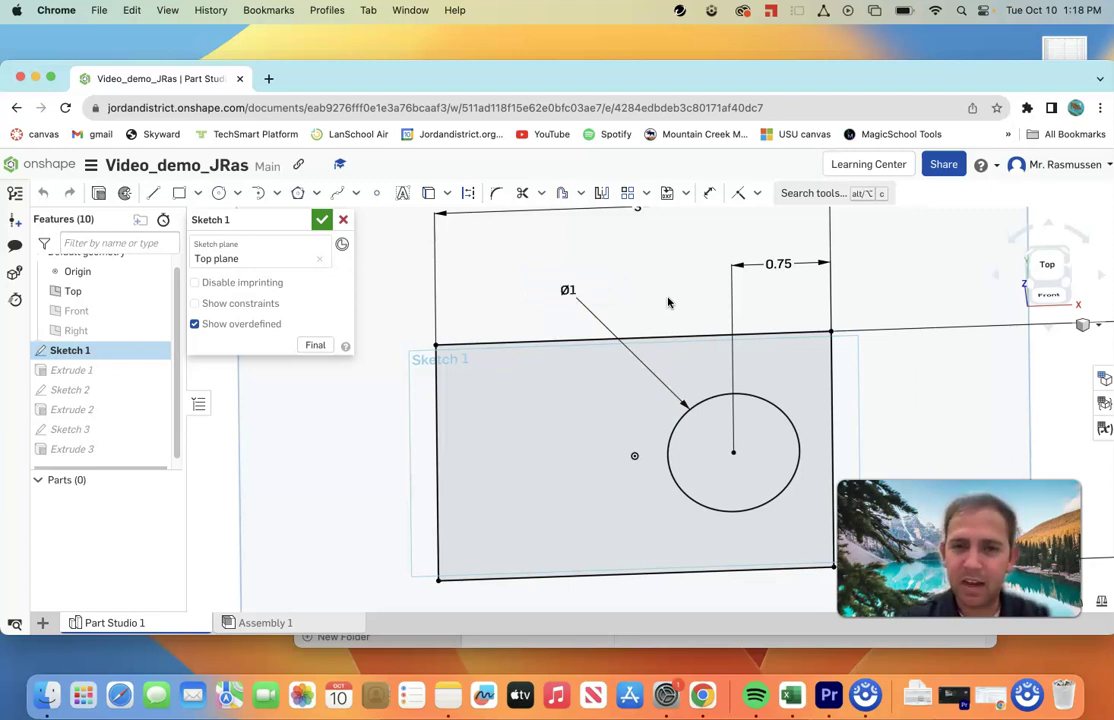
Step: Try a distance of 5 in between the hole's centre and the block's short edge, and undo it
{"action": "double_click", "coordinate": [795, 264]}
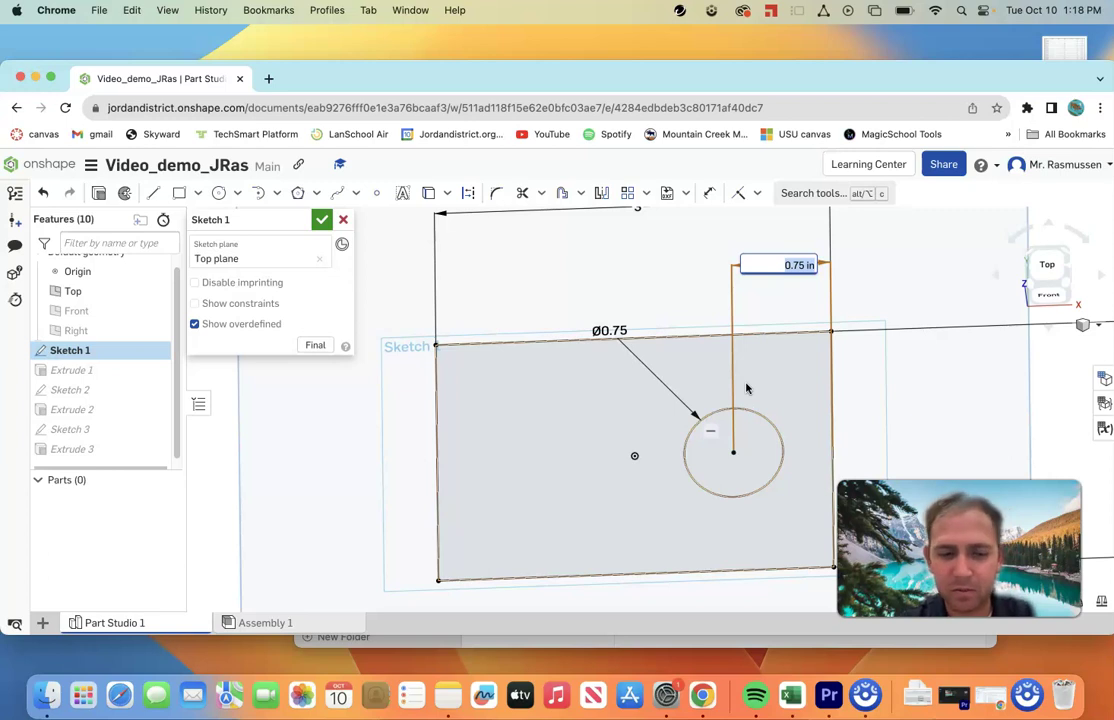
{"action": "key", "text": "Return"}
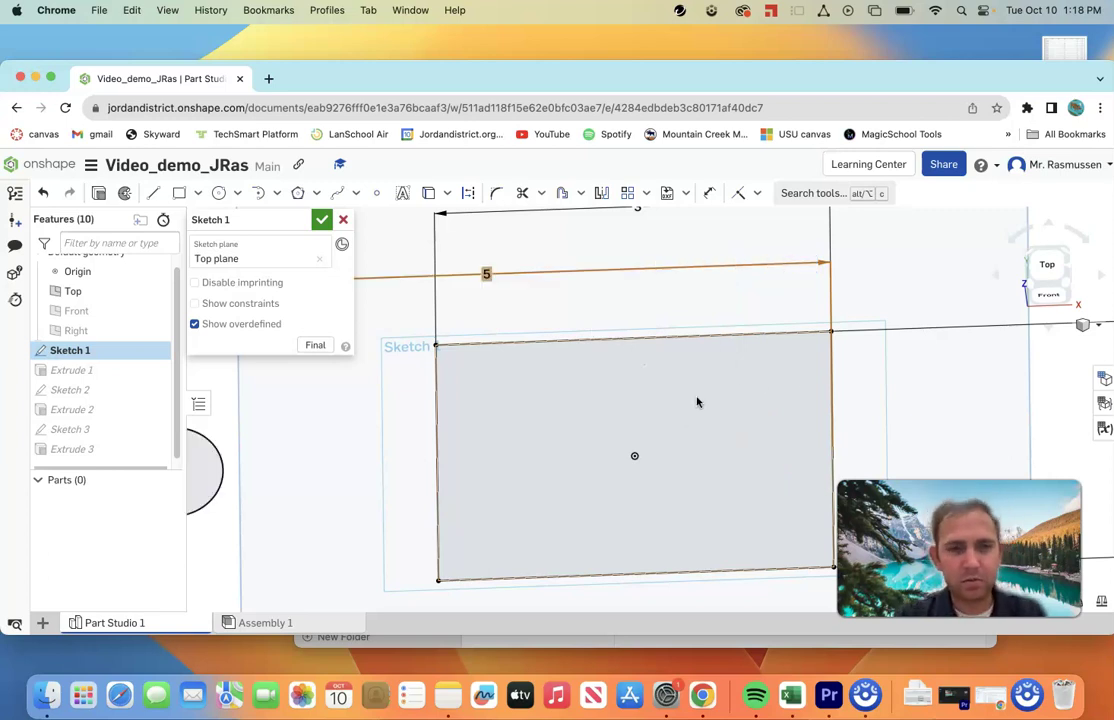
{"action": "scroll", "coordinate": [557, 397], "scroll_direction": "down", "scroll_amount": 5}
{"action": "scroll", "coordinate": [570, 355], "scroll_direction": "up", "scroll_amount": 3}
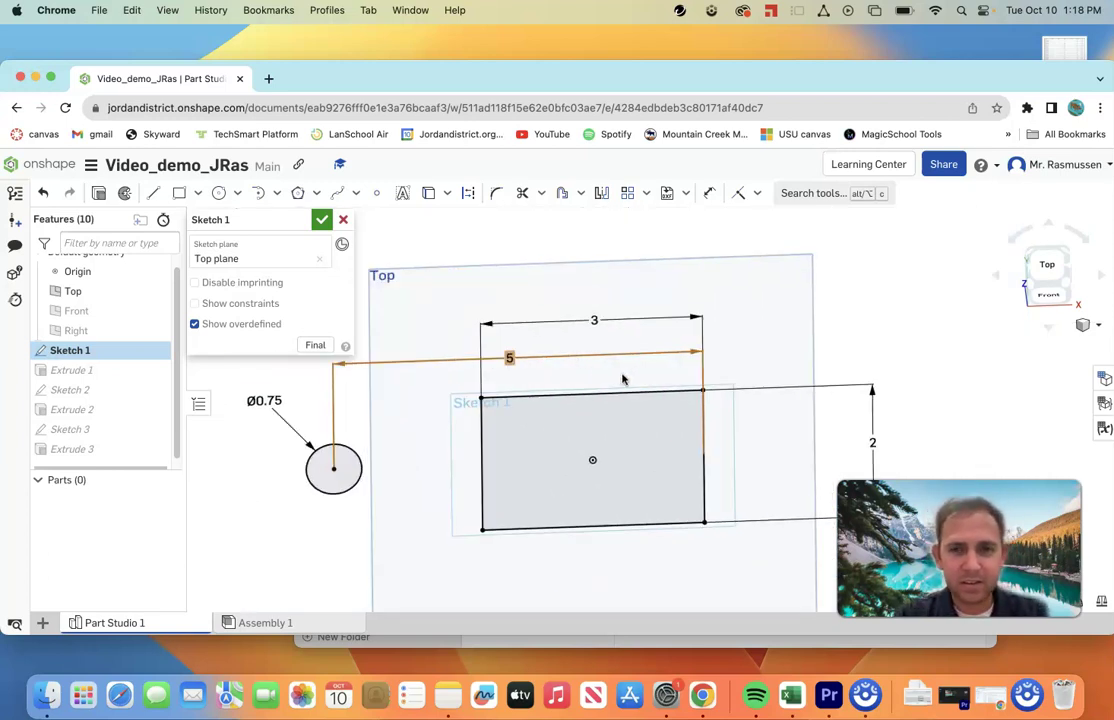
{"action": "key", "text": "super+z"}
Step: Set the distance from the hole's centre to the nearest short edge to 0.5 in and accept Sketch 1
{"action": "double_click", "coordinate": [675, 352]}
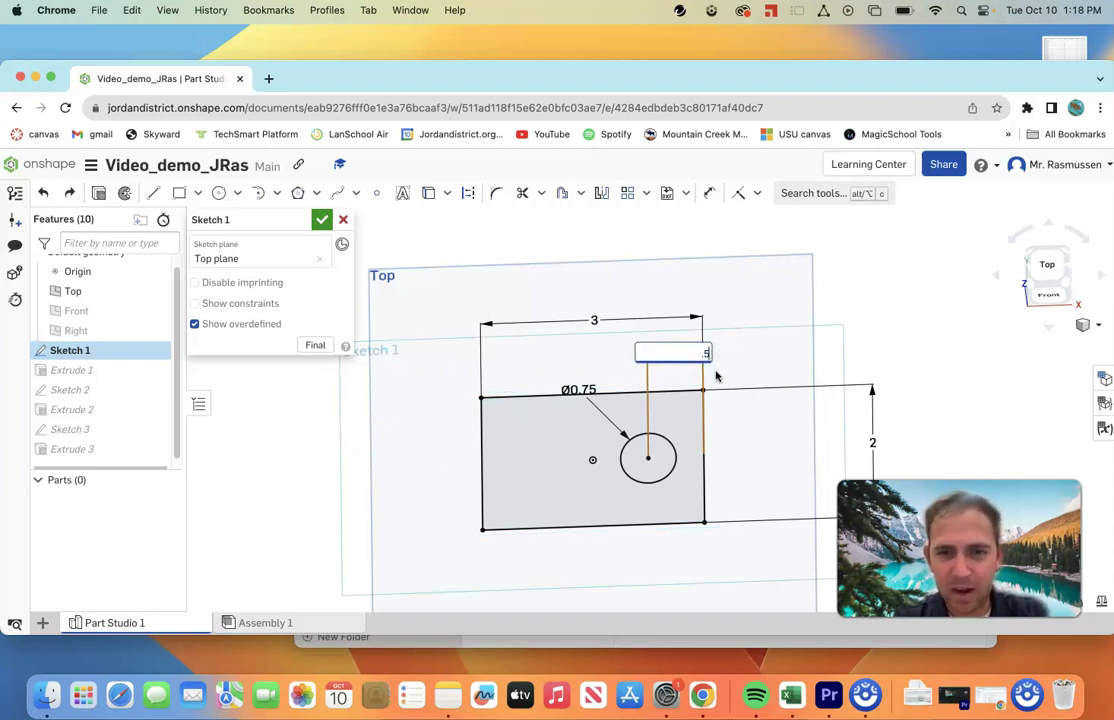
{"action": "type", "text": ".5"}
{"action": "key", "text": "Return"}
{"action": "scroll", "coordinate": [697, 467], "scroll_direction": "up", "scroll_amount": 3}
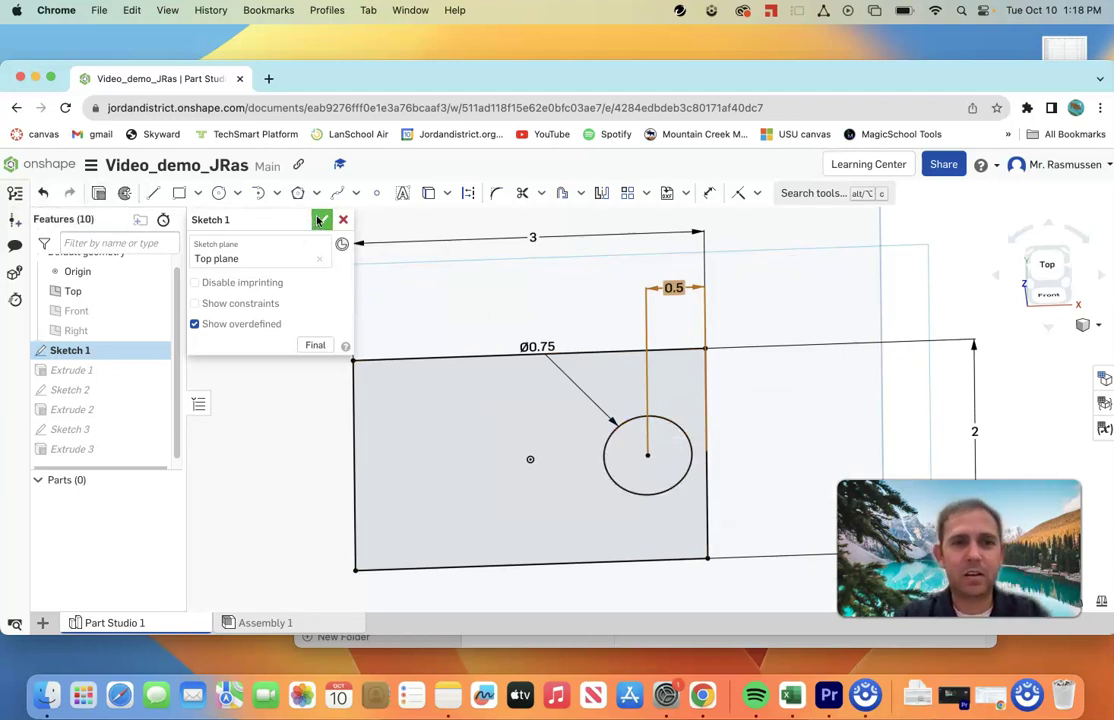
{"action": "left_click", "coordinate": [321, 221]}
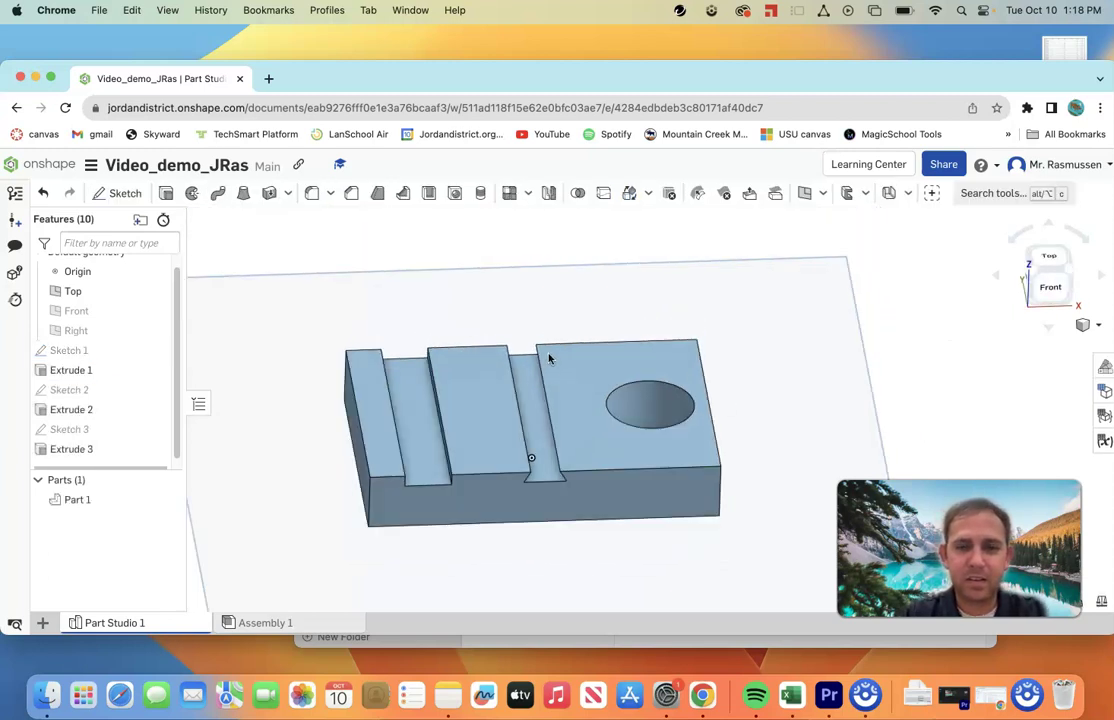
{"action": "right_click_drag", "start_coordinate": [548, 374], "coordinate": [520, 405]}
{"action": "scroll", "coordinate": [547, 386], "scroll_direction": "down", "scroll_amount": 4}
{"action": "scroll", "coordinate": [547, 386], "scroll_direction": "up", "scroll_amount": 4}
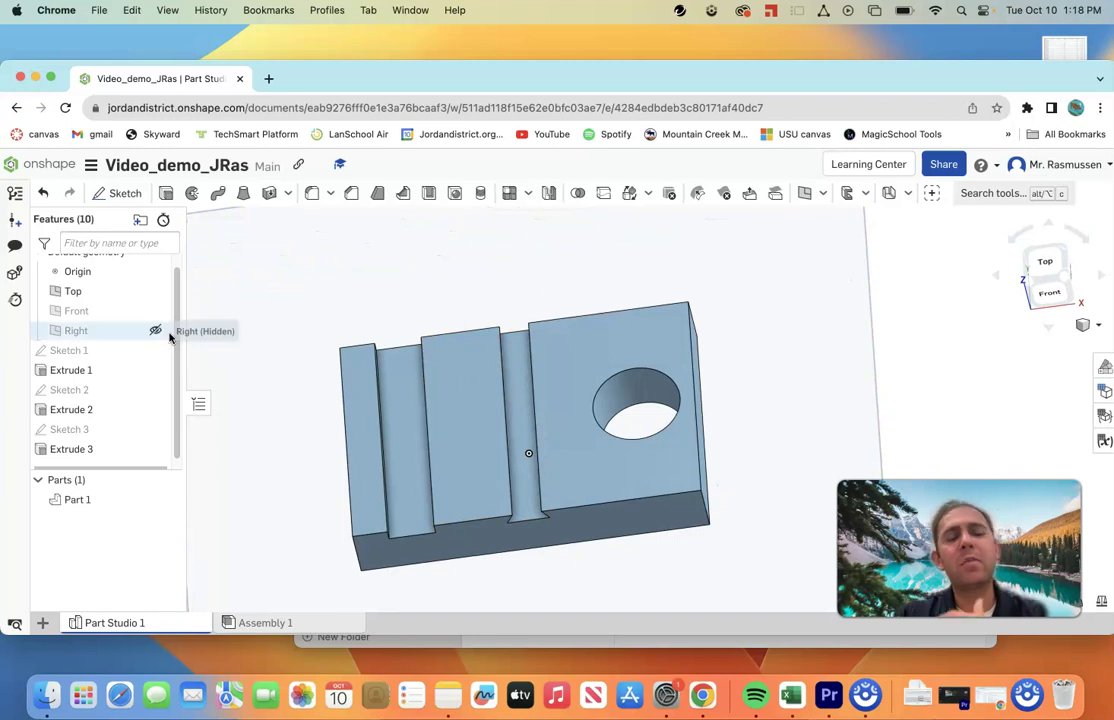
{"action": "right_click_drag", "start_coordinate": [518, 500], "coordinate": [558, 493]}
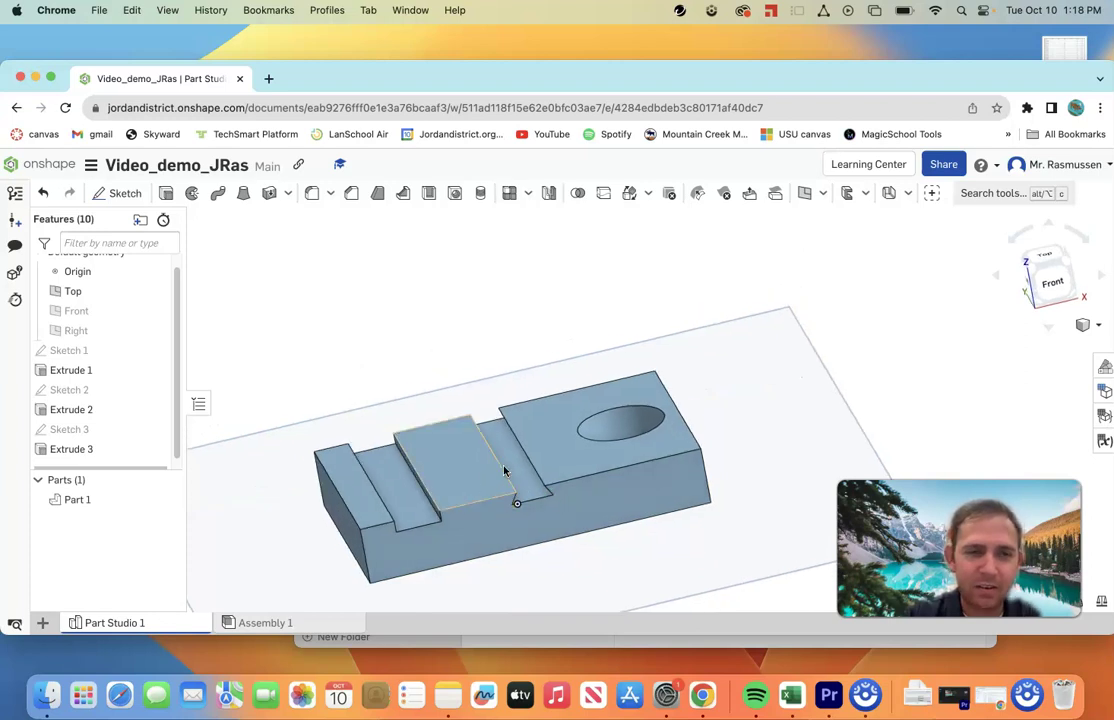
Step: Copy the dovetail profile of Sketch 3
{"action": "right_click", "coordinate": [77, 434]}
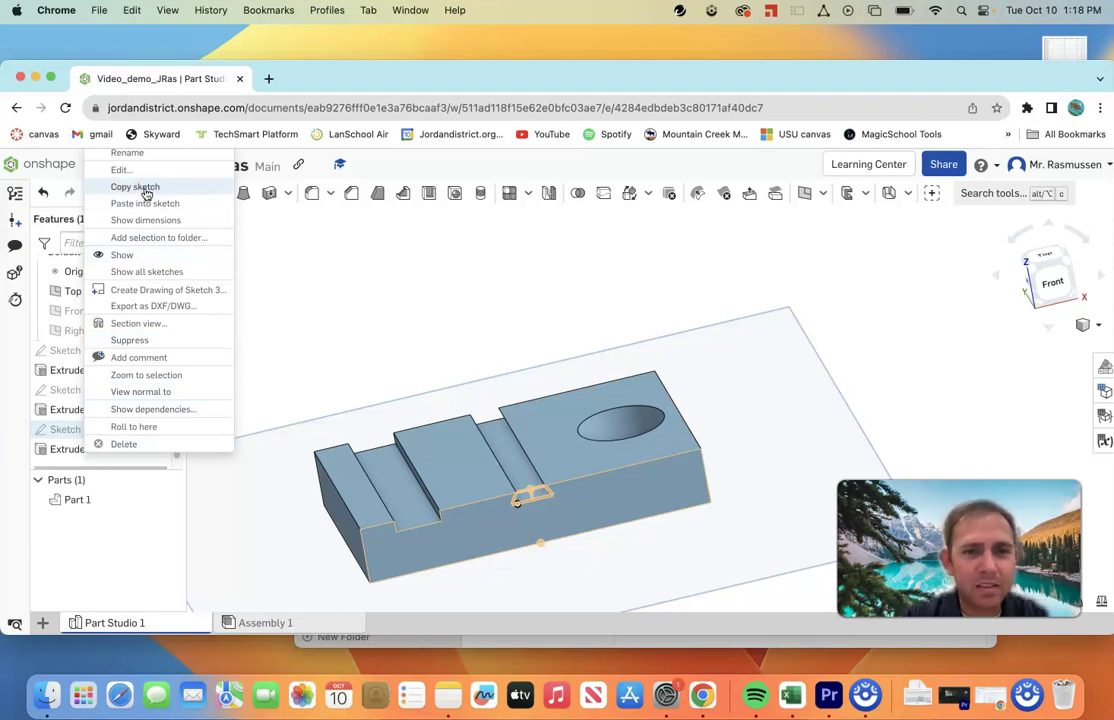
{"action": "left_click", "coordinate": [146, 192]}
{"action": "right_click_drag", "start_coordinate": [328, 504], "coordinate": [341, 463]}
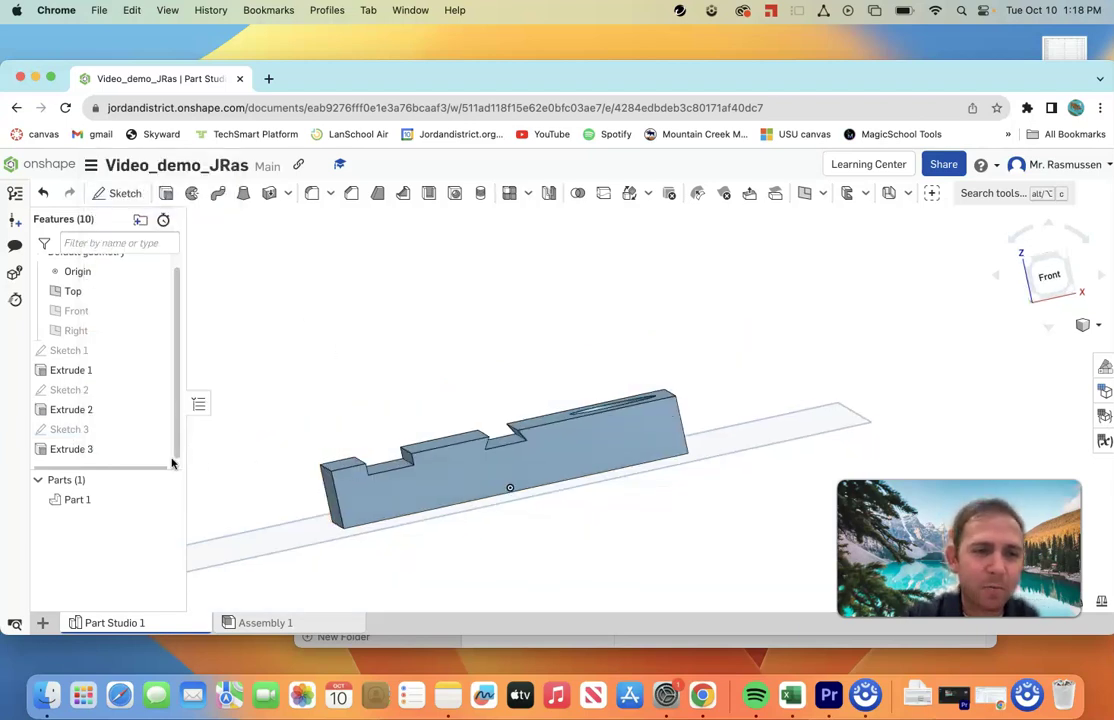
{"action": "right_click", "coordinate": [59, 433]}
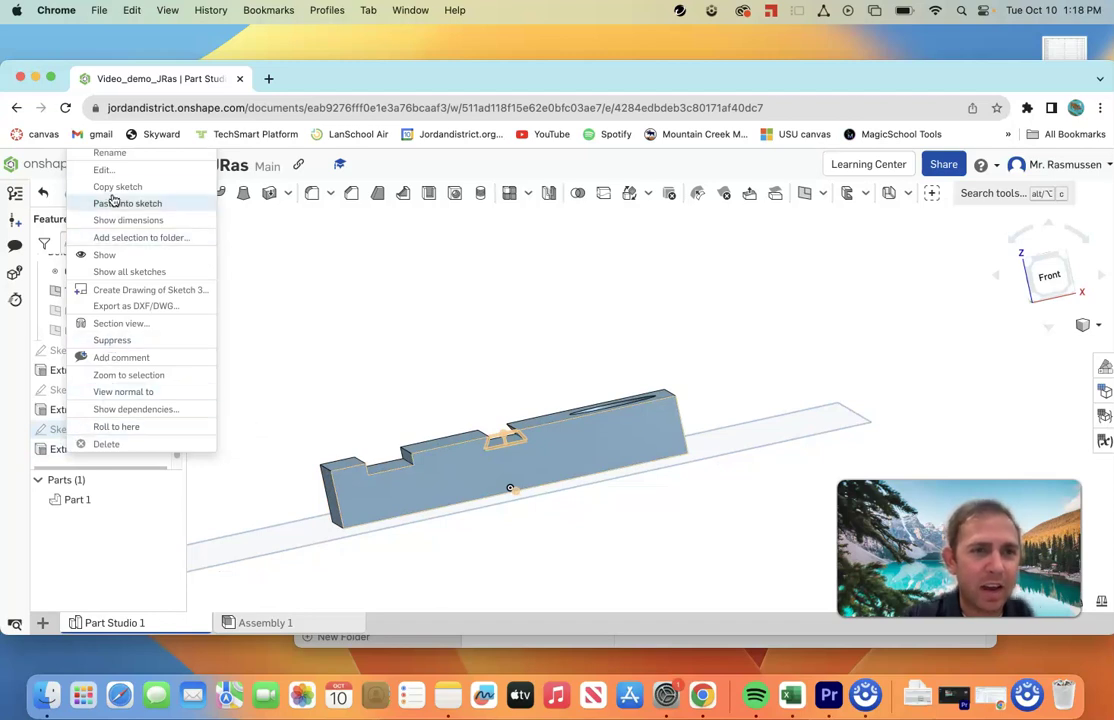
{"action": "left_click", "coordinate": [336, 286]}
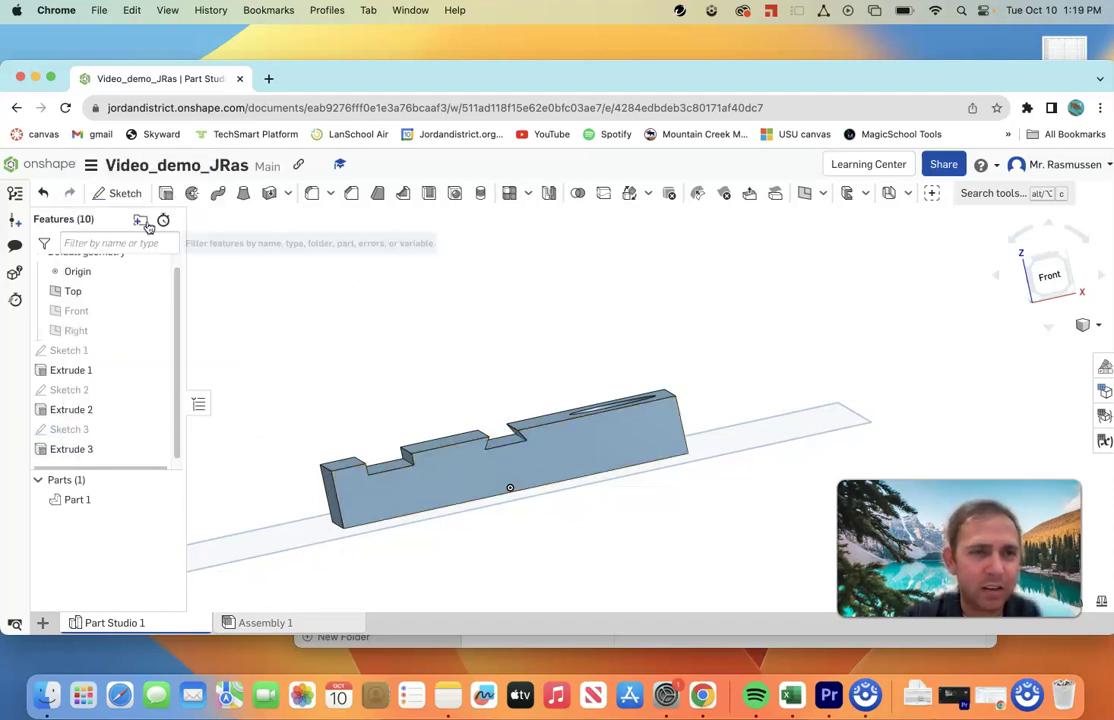
Step: Start a new sketch on the block's front face and view it normal to the sketch plane
{"action": "left_click", "coordinate": [112, 192]}
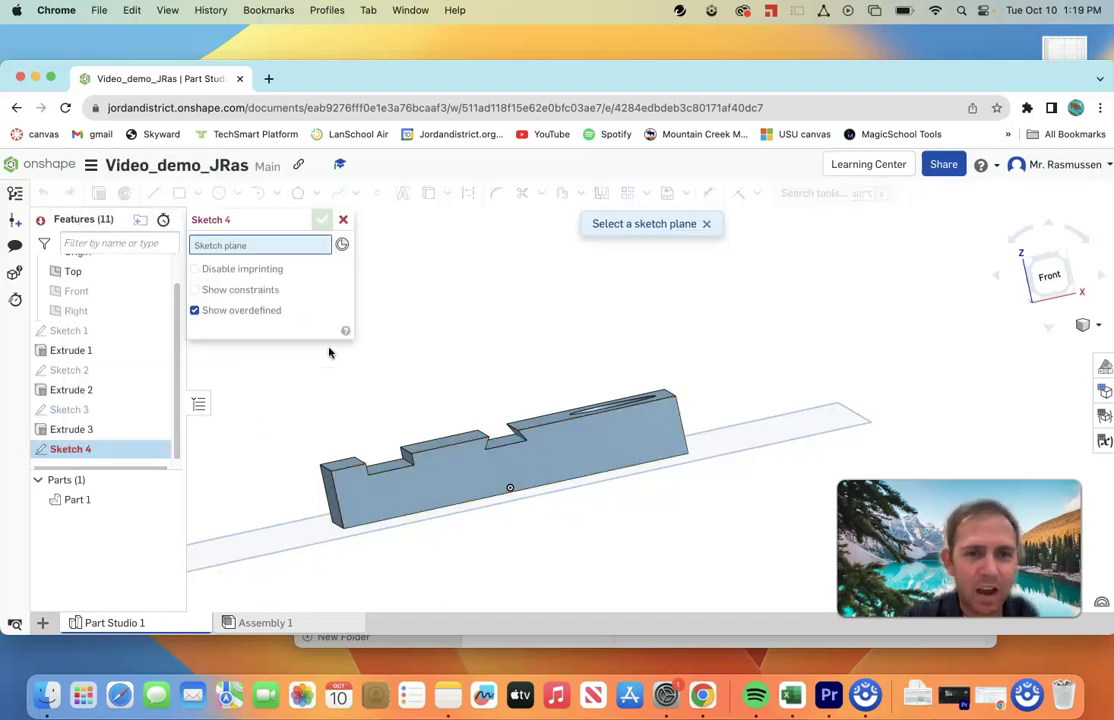
{"action": "left_click", "coordinate": [434, 474]}
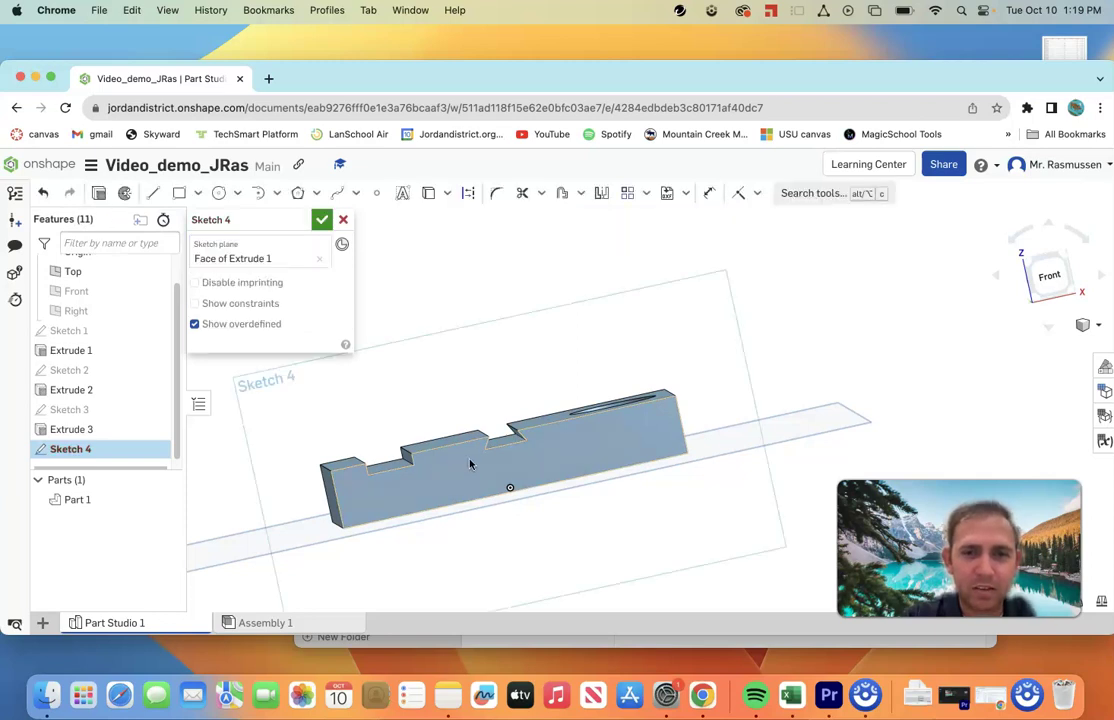
{"action": "right_click", "coordinate": [327, 405]}
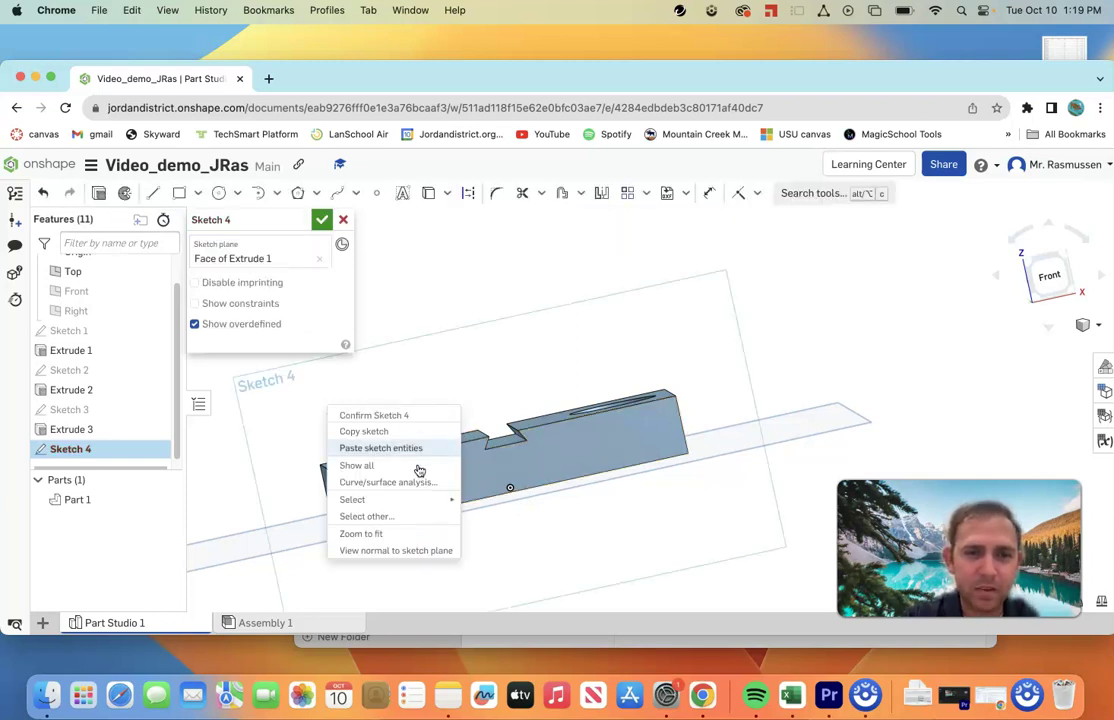
{"action": "left_click", "coordinate": [398, 550]}
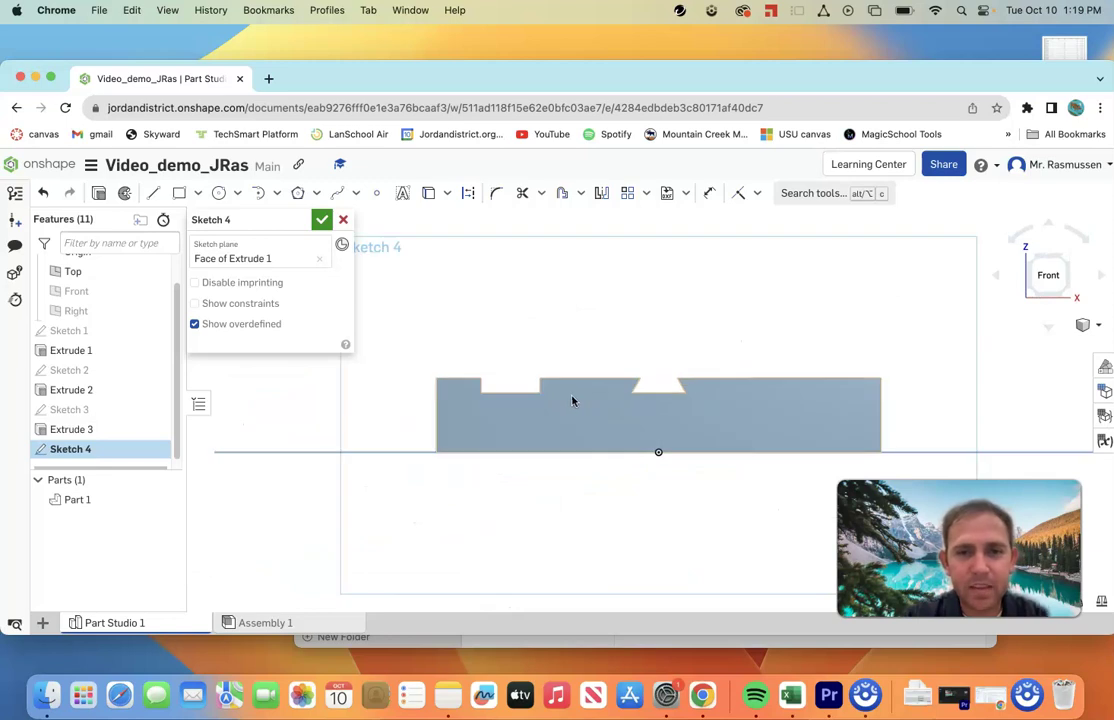
Step: Paste the copied trapezoid into the new sketch between the rectangular slot and the dovetail slot
{"action": "right_click", "coordinate": [573, 401]}
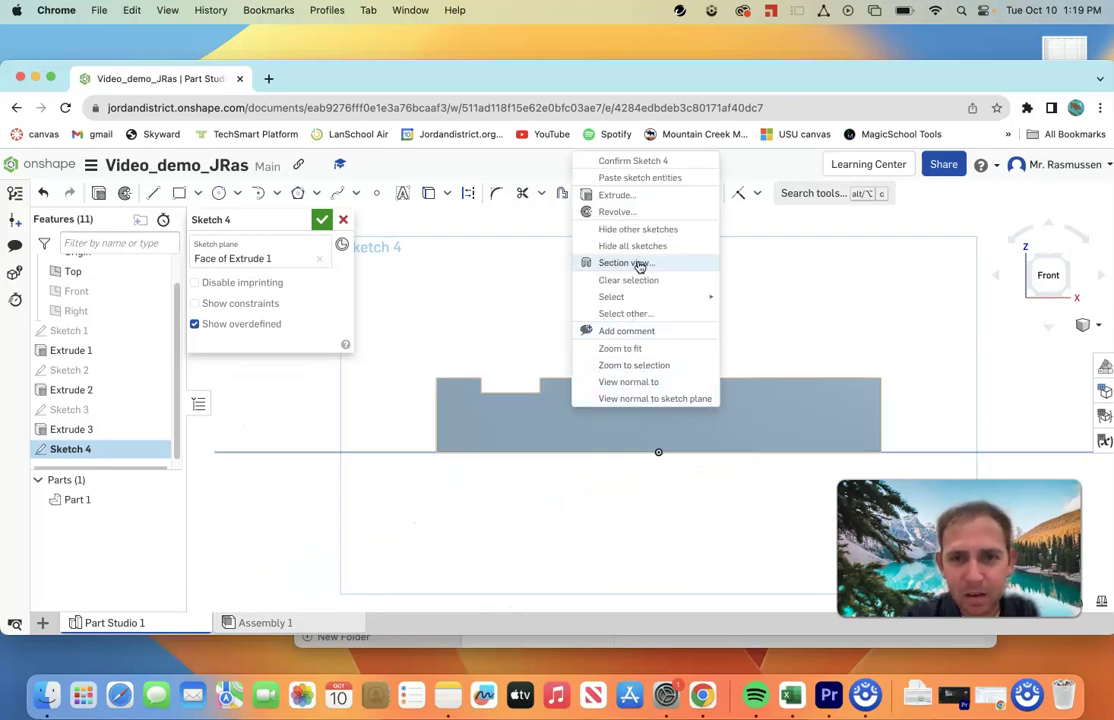
{"action": "left_click", "coordinate": [647, 184]}
{"action": "scroll", "coordinate": [640, 402], "scroll_direction": "down", "scroll_amount": 2}
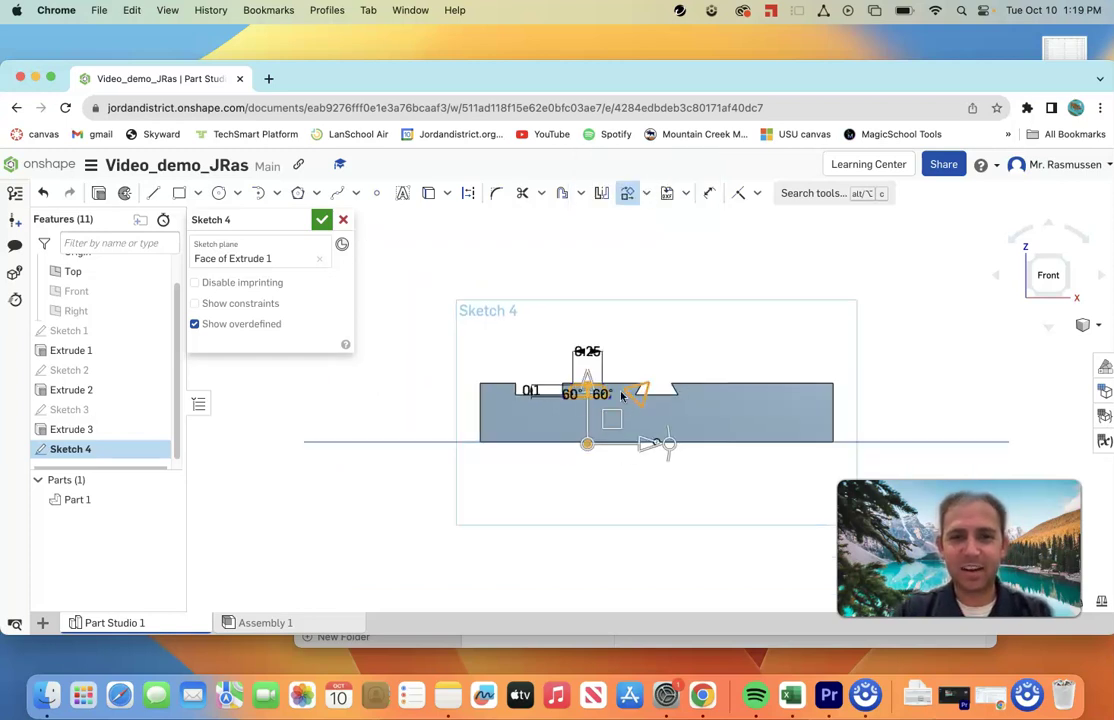
{"action": "scroll", "coordinate": [609, 403], "scroll_direction": "up", "scroll_amount": 8}
{"action": "scroll", "coordinate": [641, 428], "scroll_direction": "down", "scroll_amount": 2}
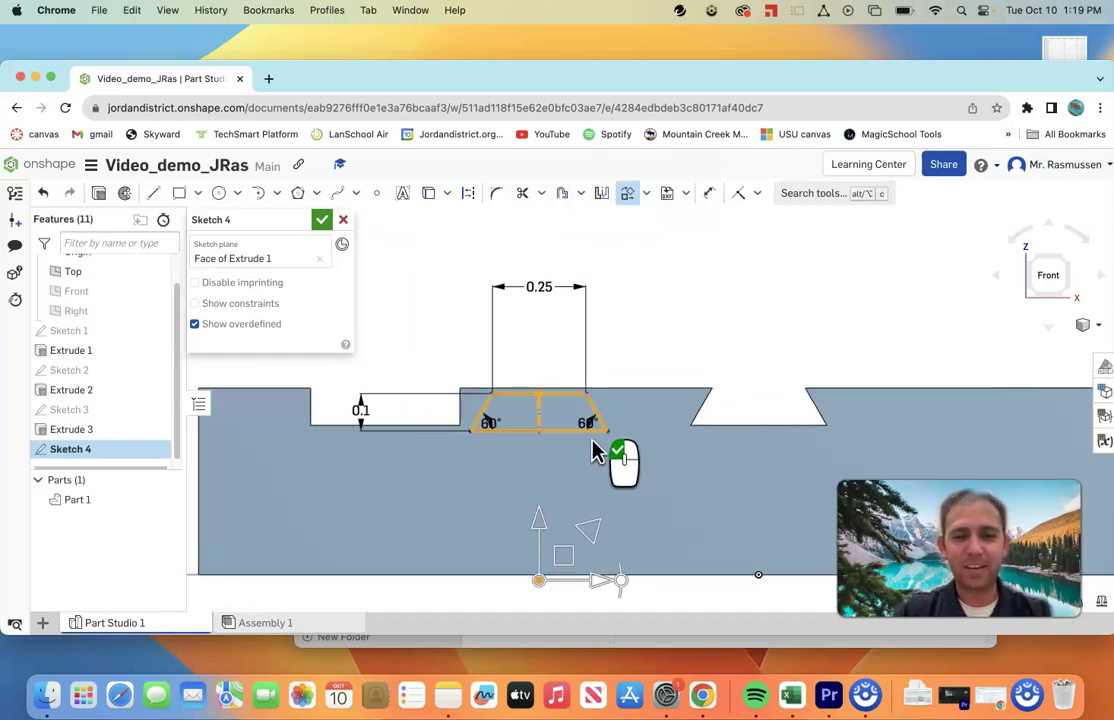
Step: Add a Coincident constraint between the pasted trapezoid's short upper edge and the block's upper edge
{"action": "scroll", "coordinate": [628, 420], "scroll_direction": "down", "scroll_amount": 1}
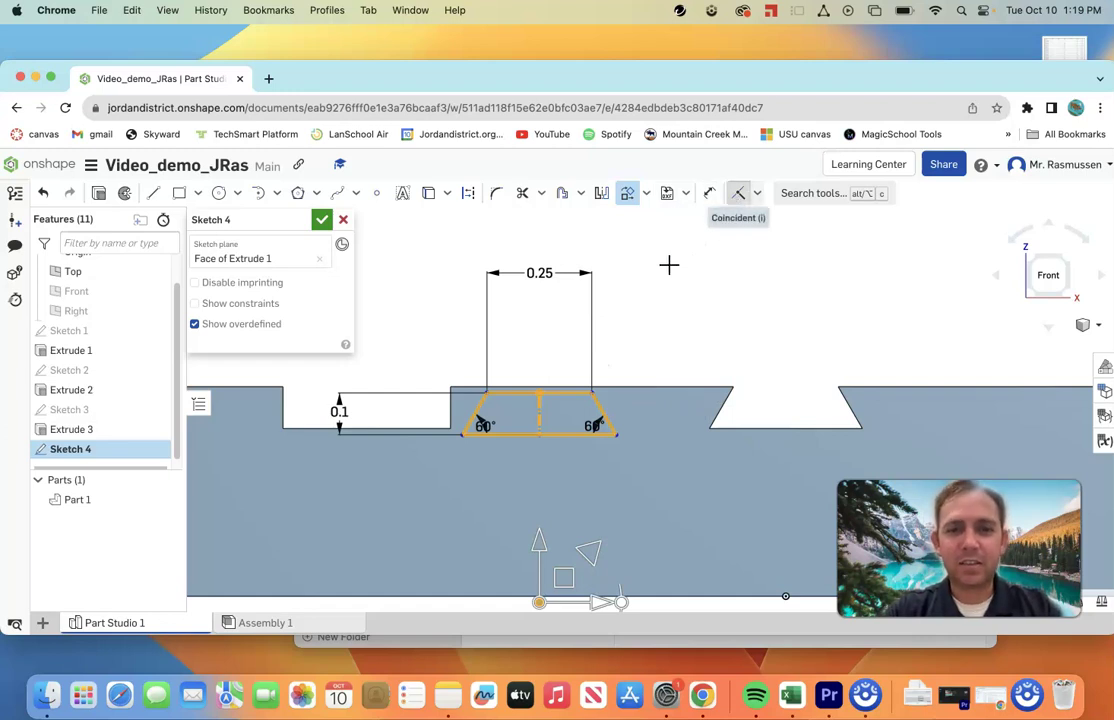
{"action": "left_click", "coordinate": [570, 395]}
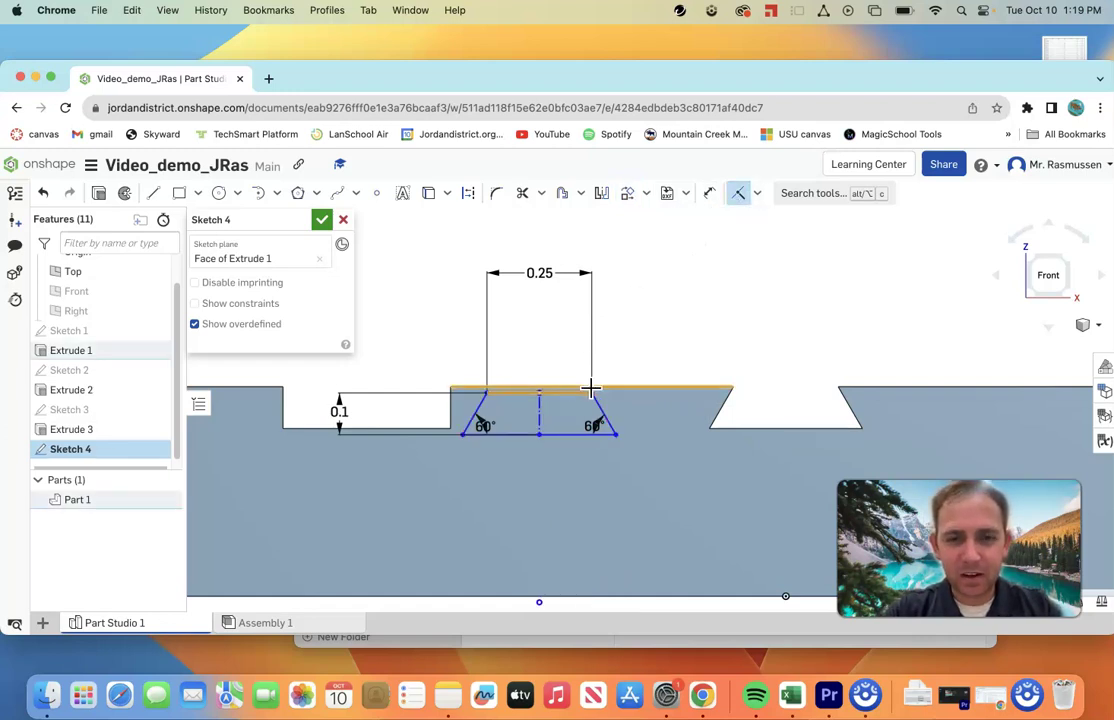
{"action": "left_click", "coordinate": [591, 388]}
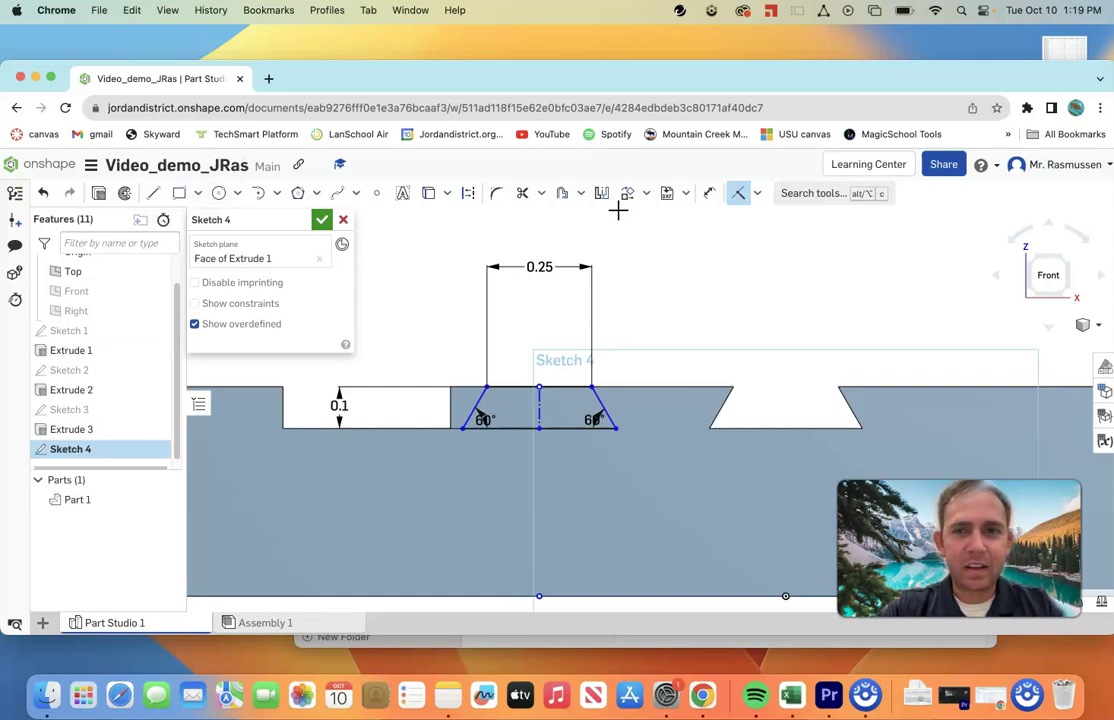
{"action": "left_click", "coordinate": [709, 193]}
{"action": "left_click", "coordinate": [543, 409]}
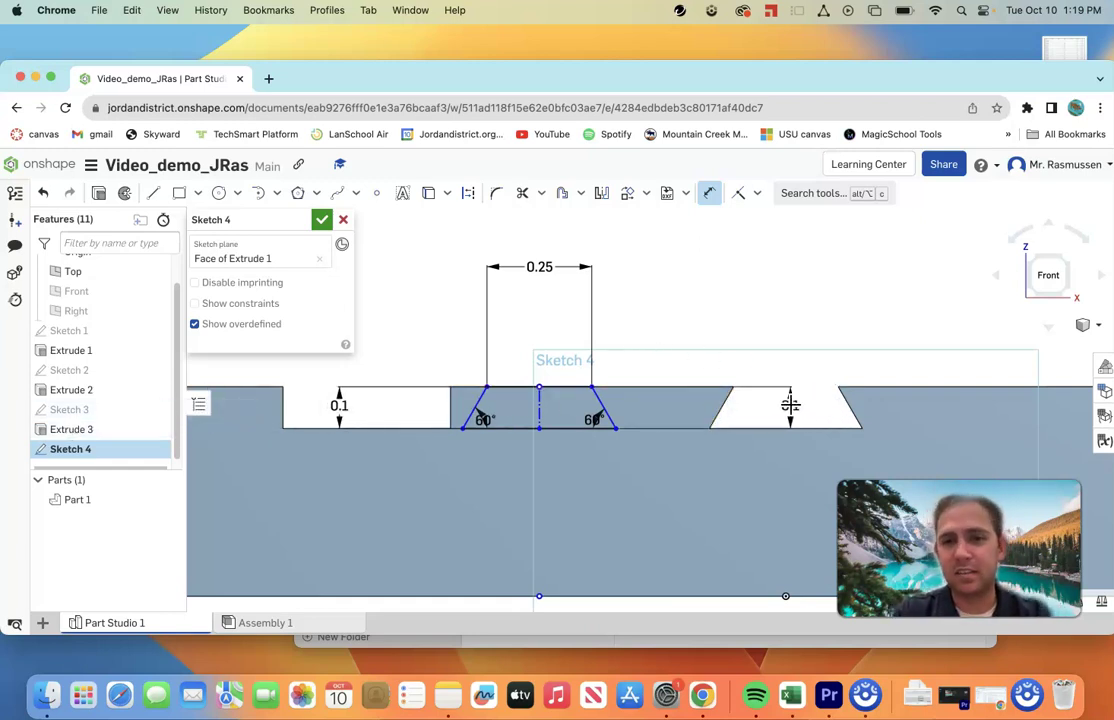
{"action": "key", "text": "Escape"}
Step: Undo the Coincident constraint, the pasted trapezoid and the new sketch on the front face
{"action": "key", "text": "super+z"}
{"action": "key", "text": "super+z"}
{"action": "key", "text": "super+z"}
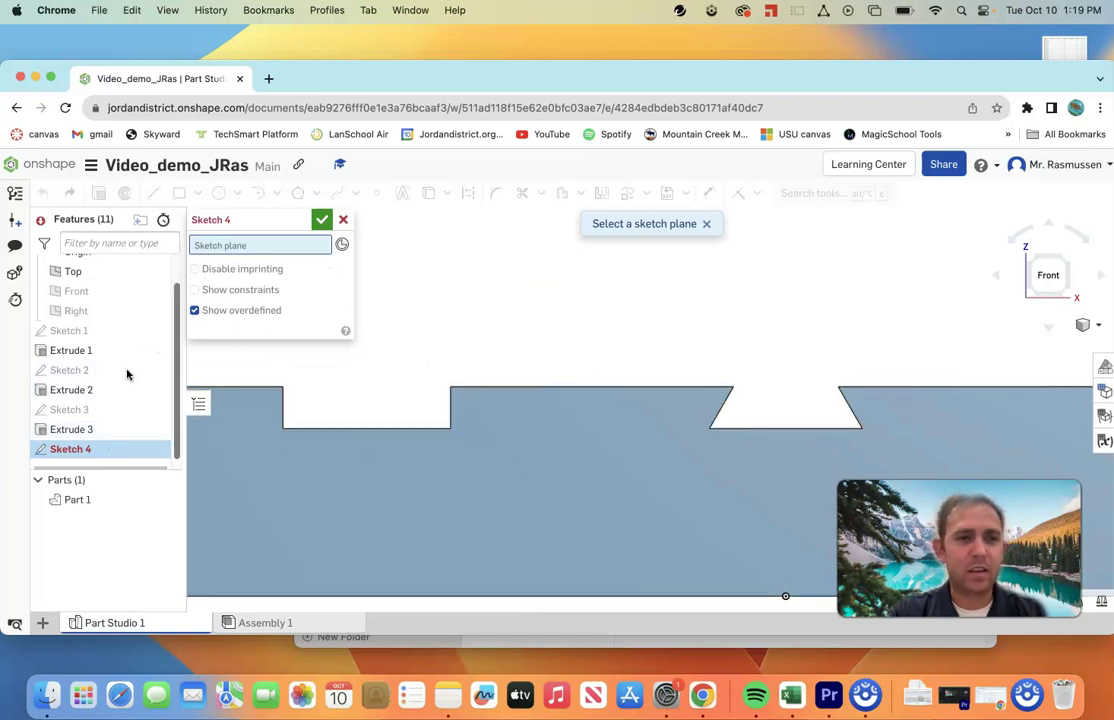
{"action": "key", "text": "super+z"}
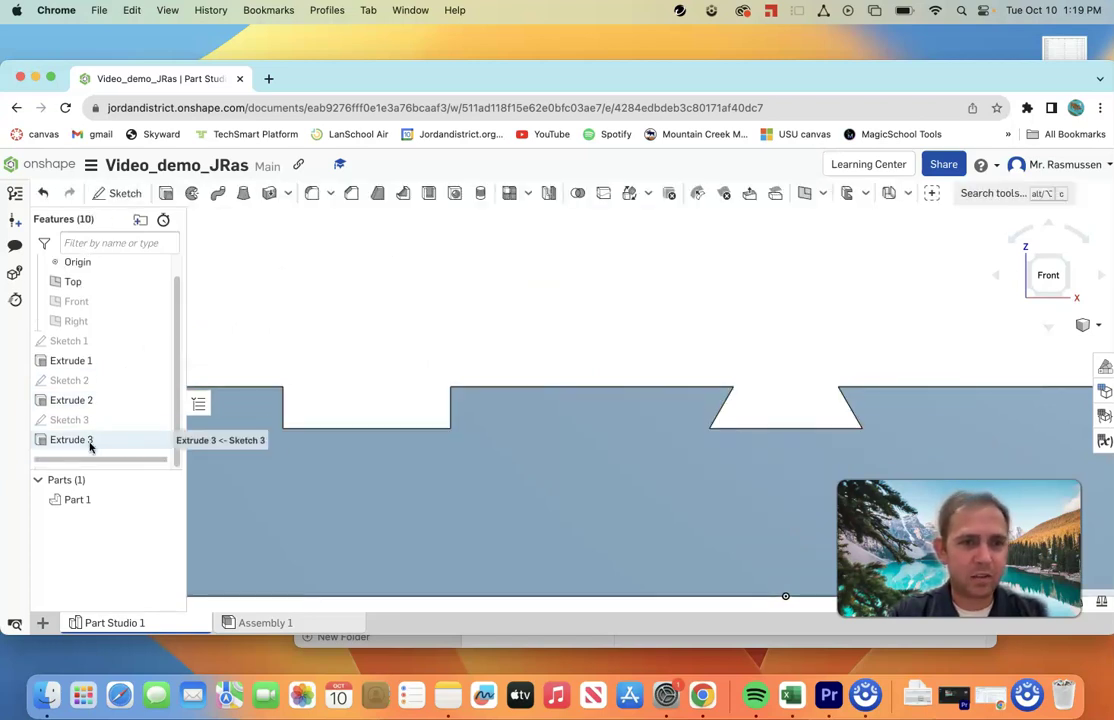
Step: Open Sketch 3 for editing and paste the copied trapezoid between the rectangular slot and the existing dovetail profile
{"action": "right_click", "coordinate": [85, 420]}
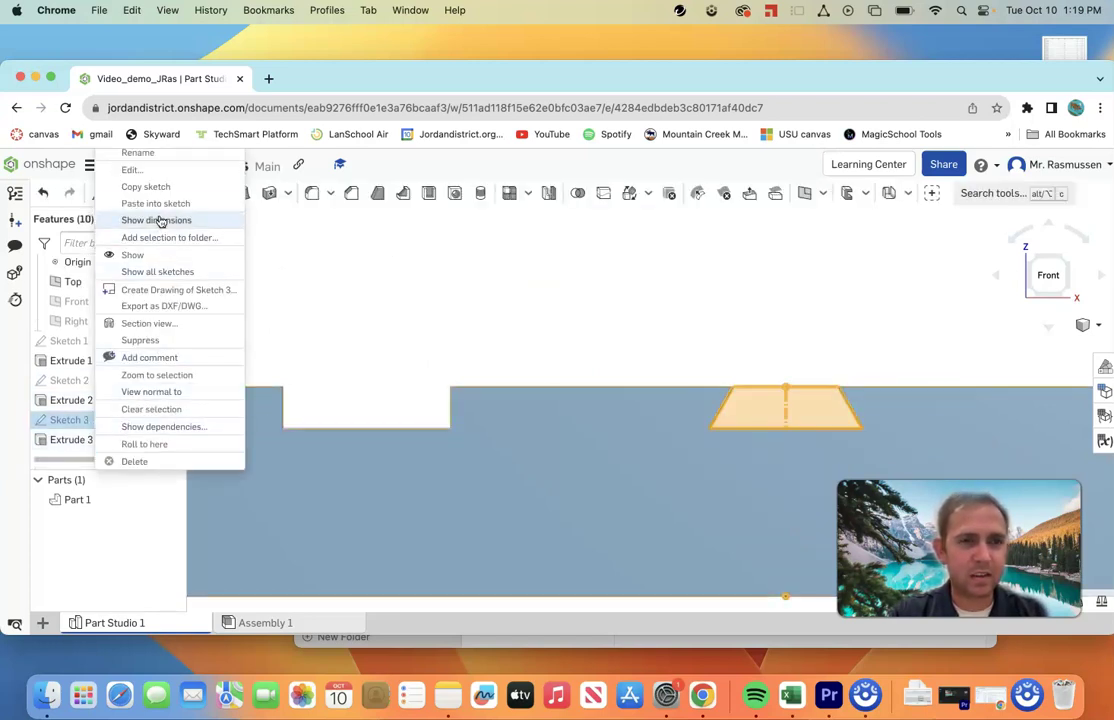
{"action": "left_click", "coordinate": [158, 171]}
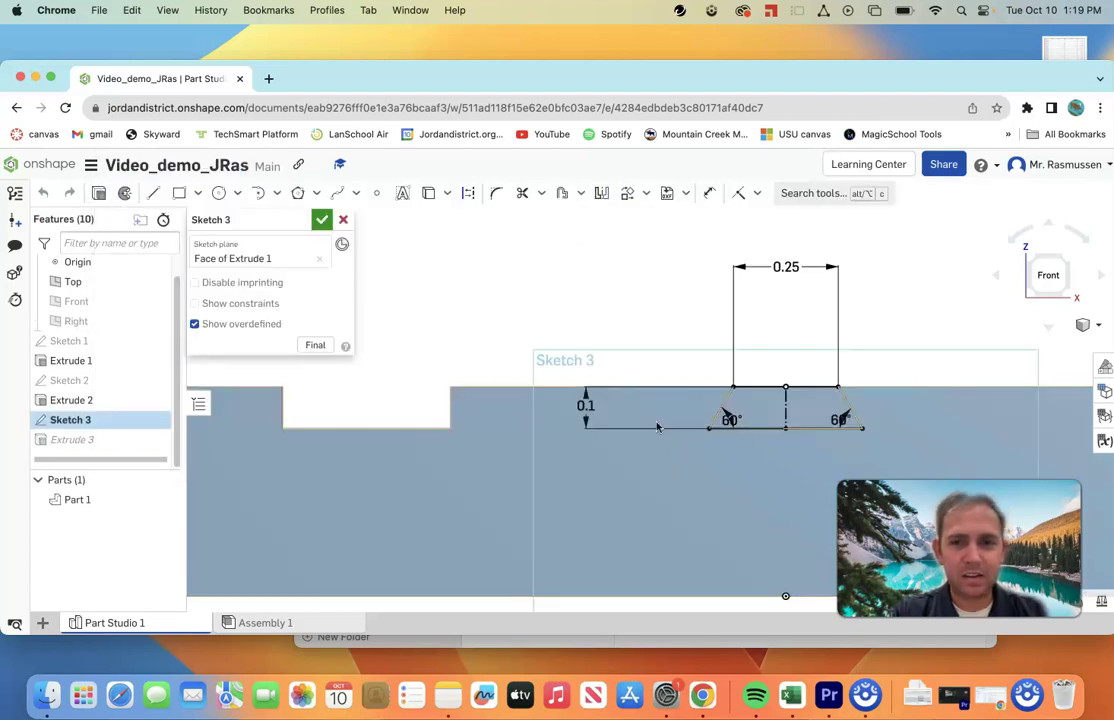
{"action": "right_click", "coordinate": [548, 420]}
{"action": "left_click", "coordinate": [610, 194]}
{"action": "left_click", "coordinate": [548, 412]}
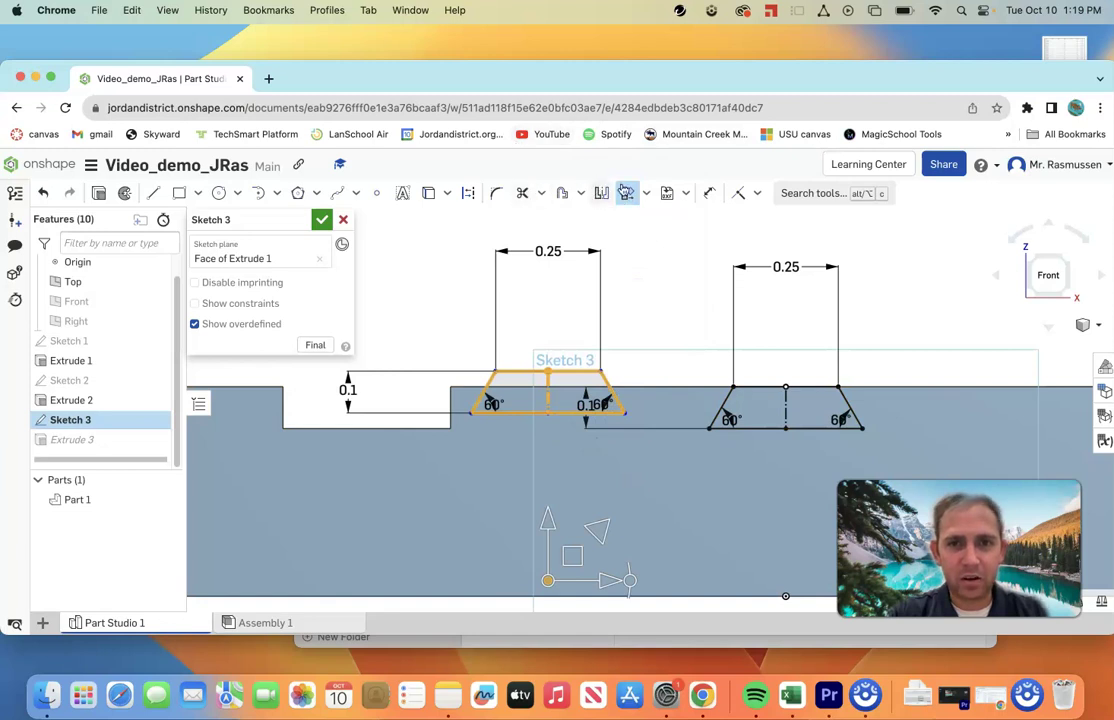
Step: Make the pasted trapezoid's upper edge in Sketch 3 coincident with the block's upper edge
{"action": "left_click", "coordinate": [738, 193]}
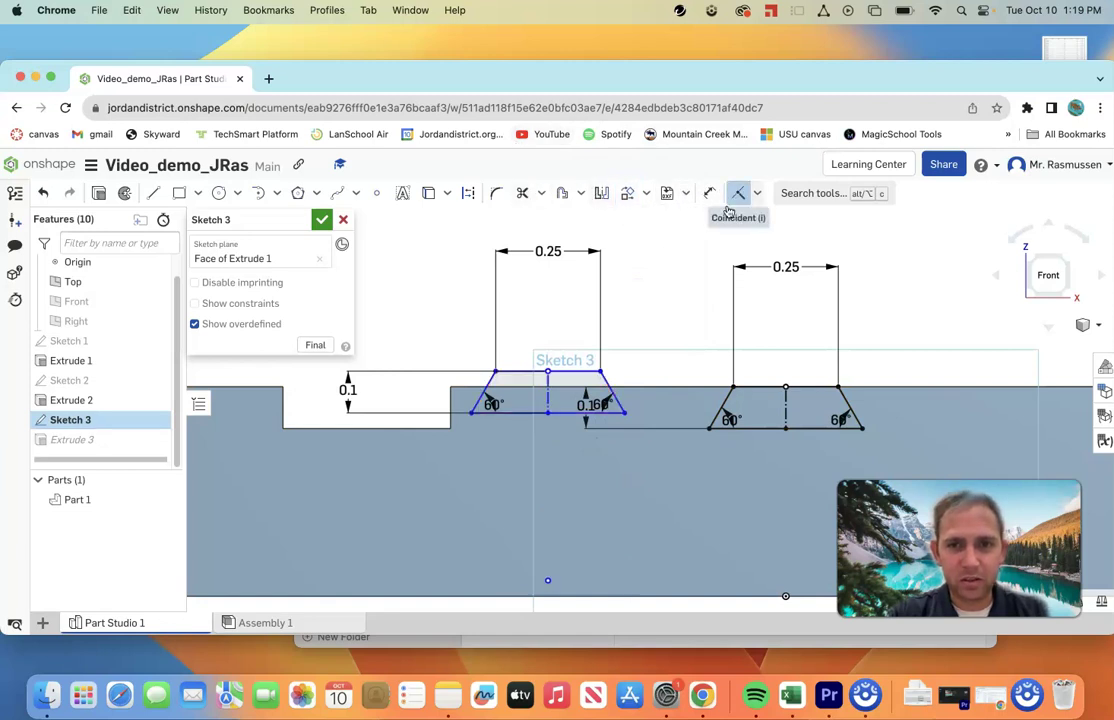
{"action": "left_click", "coordinate": [582, 386]}
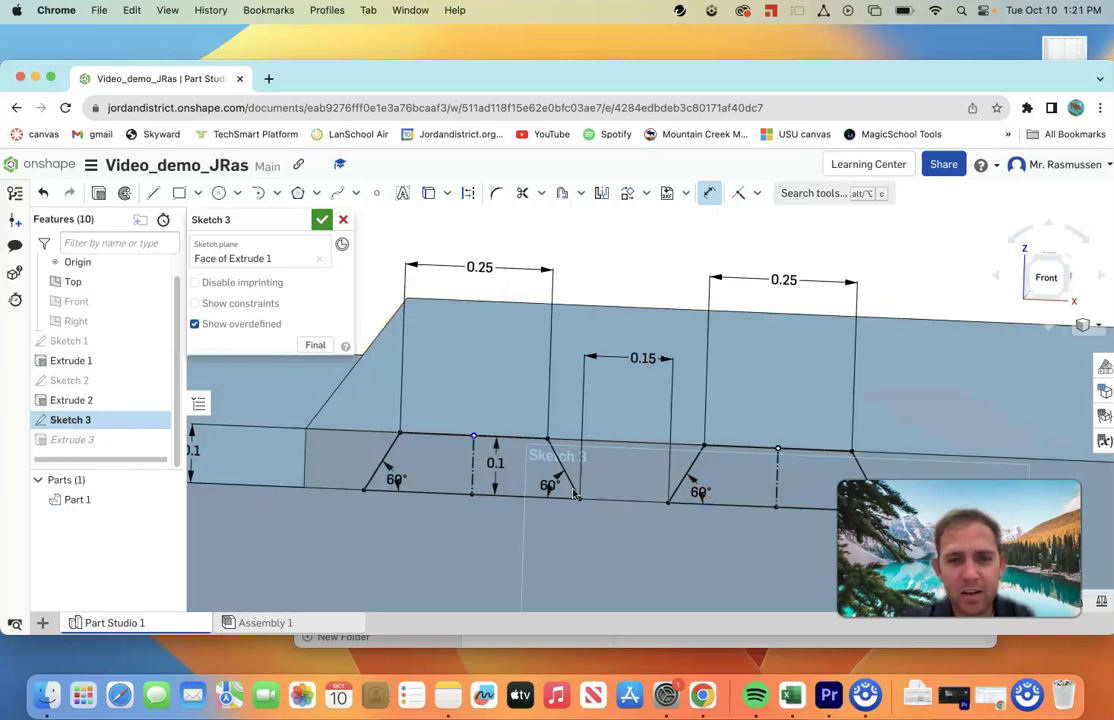
Step: Delete the spacing dimension between the two trapezoids' facing lower corners in Sketch 3
{"action": "scroll", "coordinate": [575, 494], "scroll_direction": "down", "scroll_amount": 2}
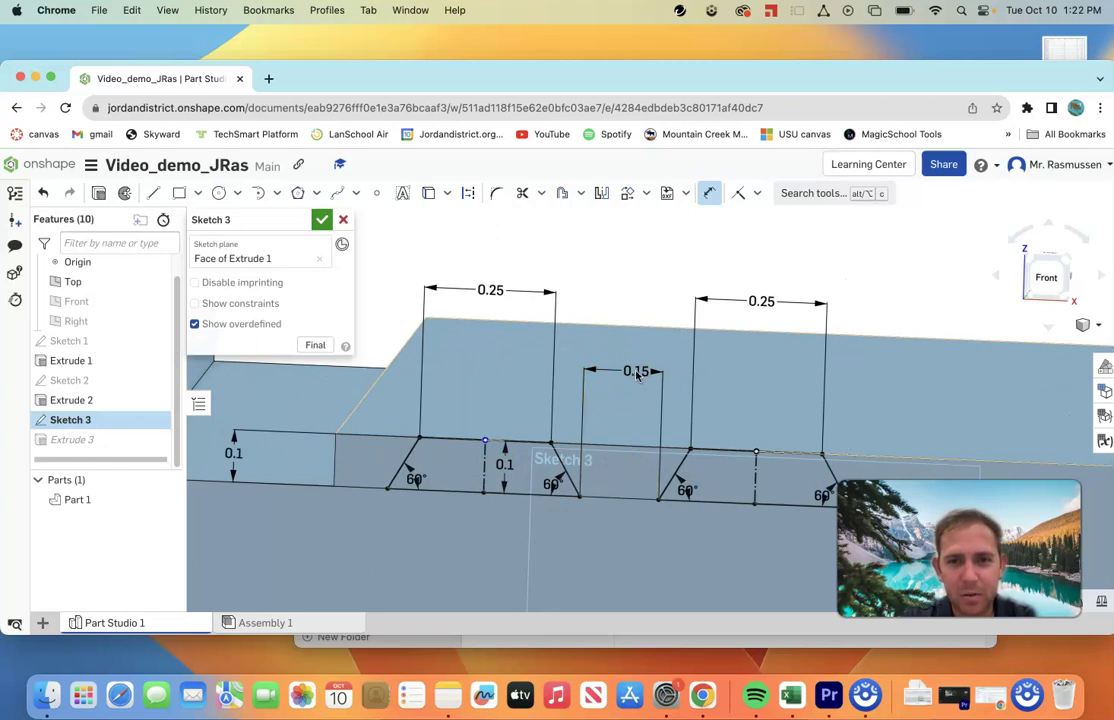
{"action": "right_click_drag", "start_coordinate": [633, 457], "coordinate": [626, 449]}
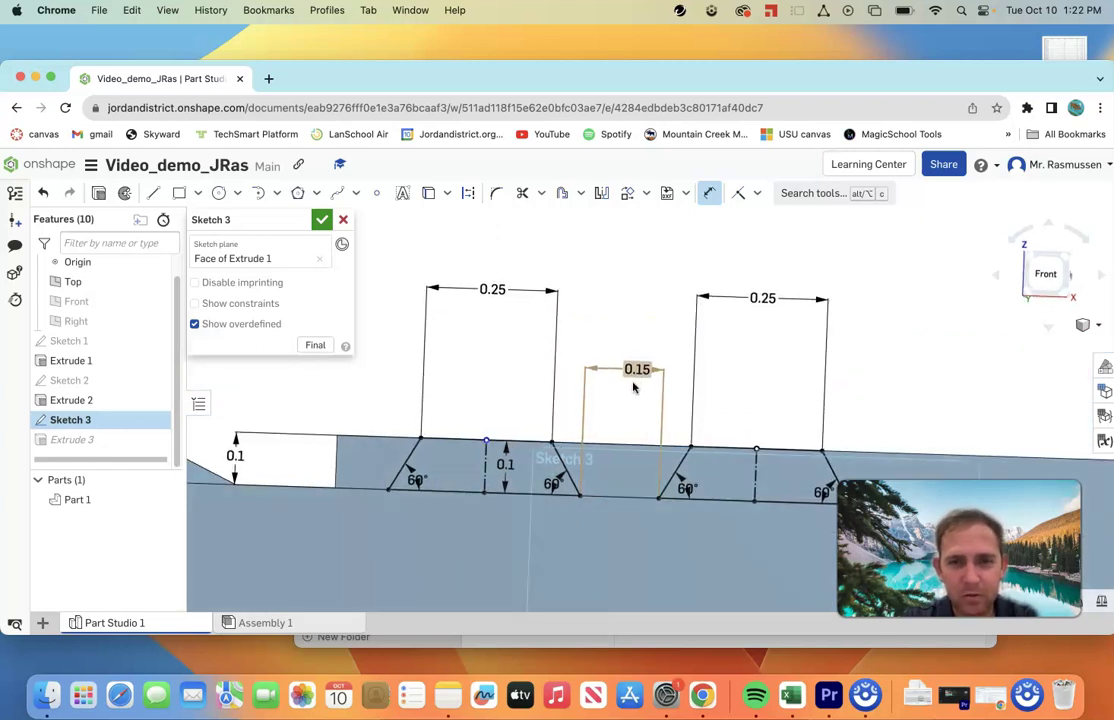
{"action": "double_click", "coordinate": [640, 373]}
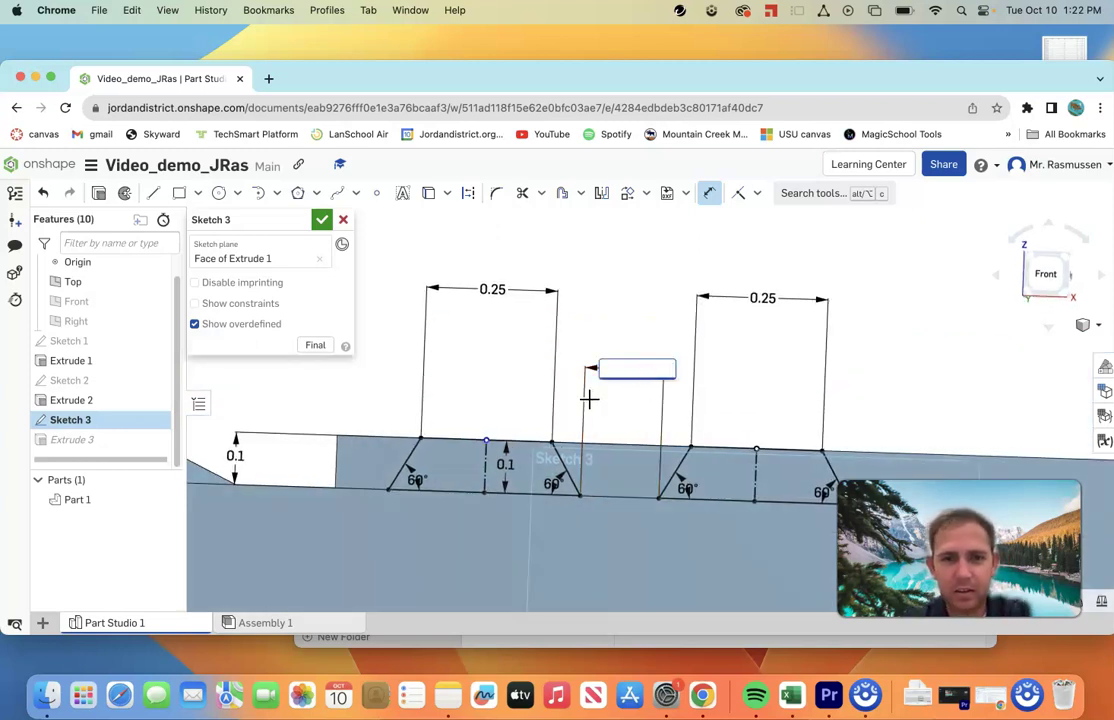
{"action": "left_click", "coordinate": [708, 194]}
{"action": "left_click", "coordinate": [637, 369]}
{"action": "key", "text": "Delete"}
{"action": "right_click_drag", "start_coordinate": [592, 373], "coordinate": [603, 382]}
Step: Dimension the horizontal distance between the two trapezoids' facing lower corners and set it to 2 in
{"action": "left_click", "coordinate": [709, 193]}
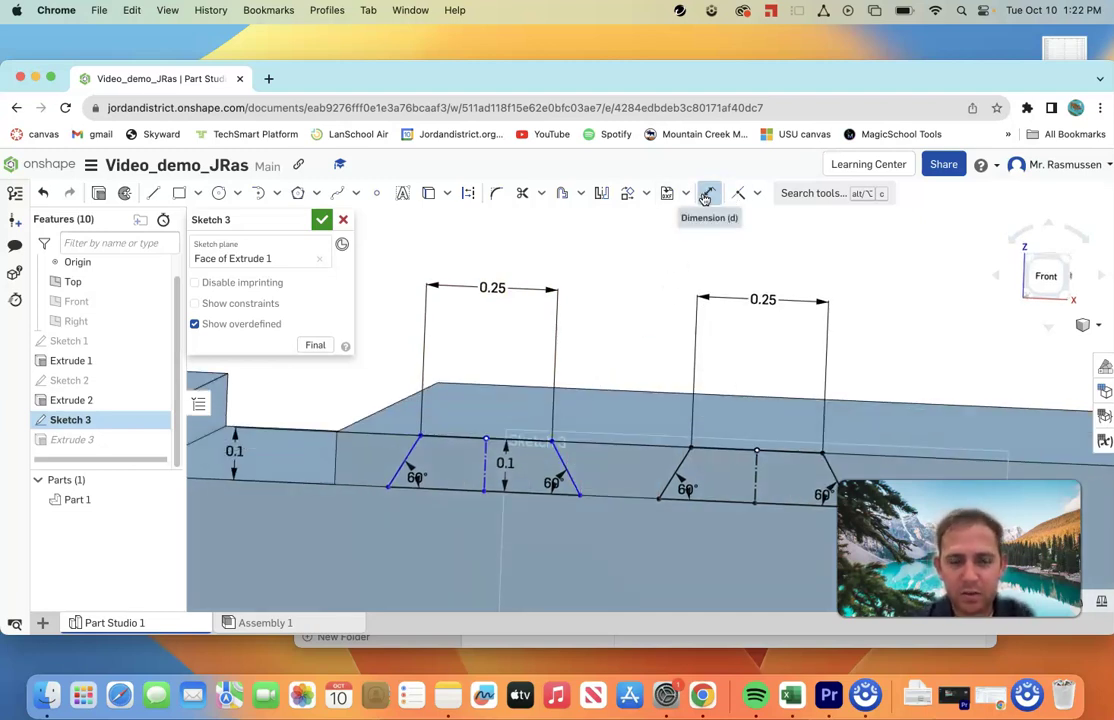
{"action": "left_click", "coordinate": [580, 494]}
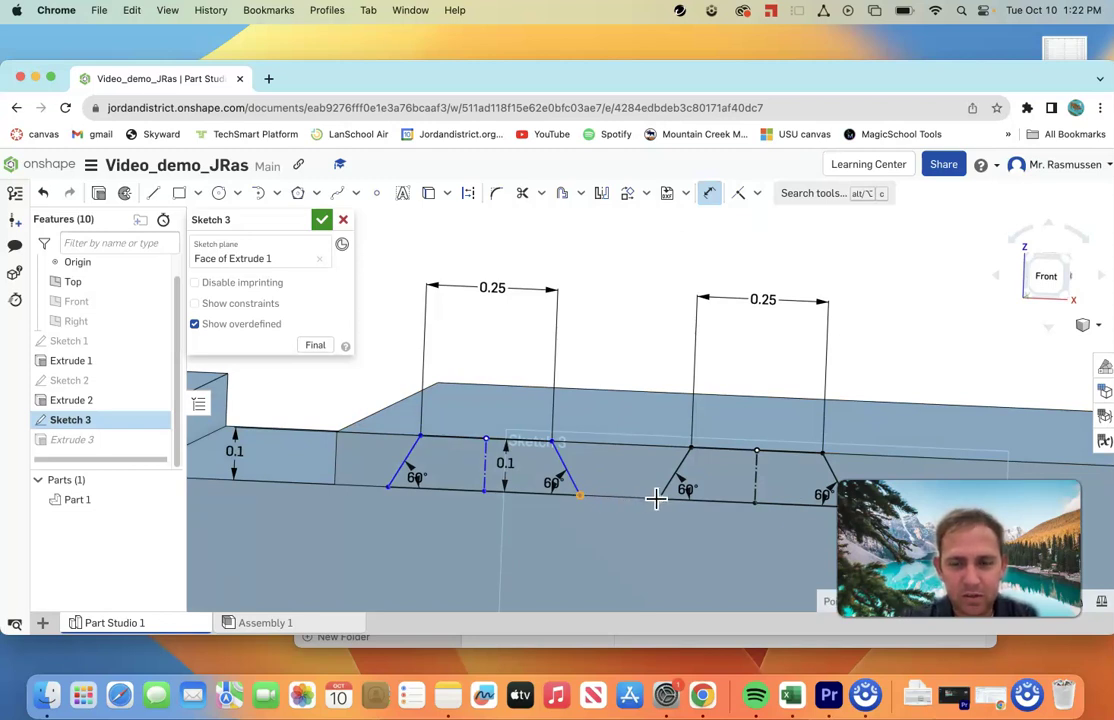
{"action": "left_click", "coordinate": [657, 497]}
{"action": "left_click", "coordinate": [641, 315]}
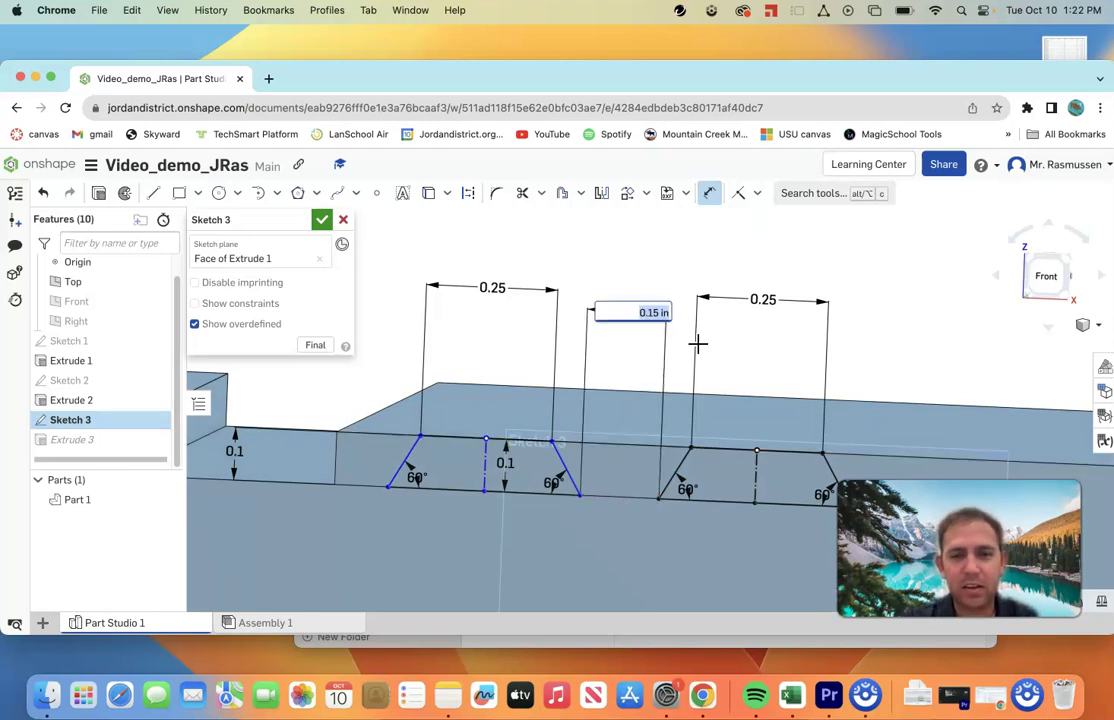
{"action": "type", "text": "2"}
{"action": "key", "text": "Return"}
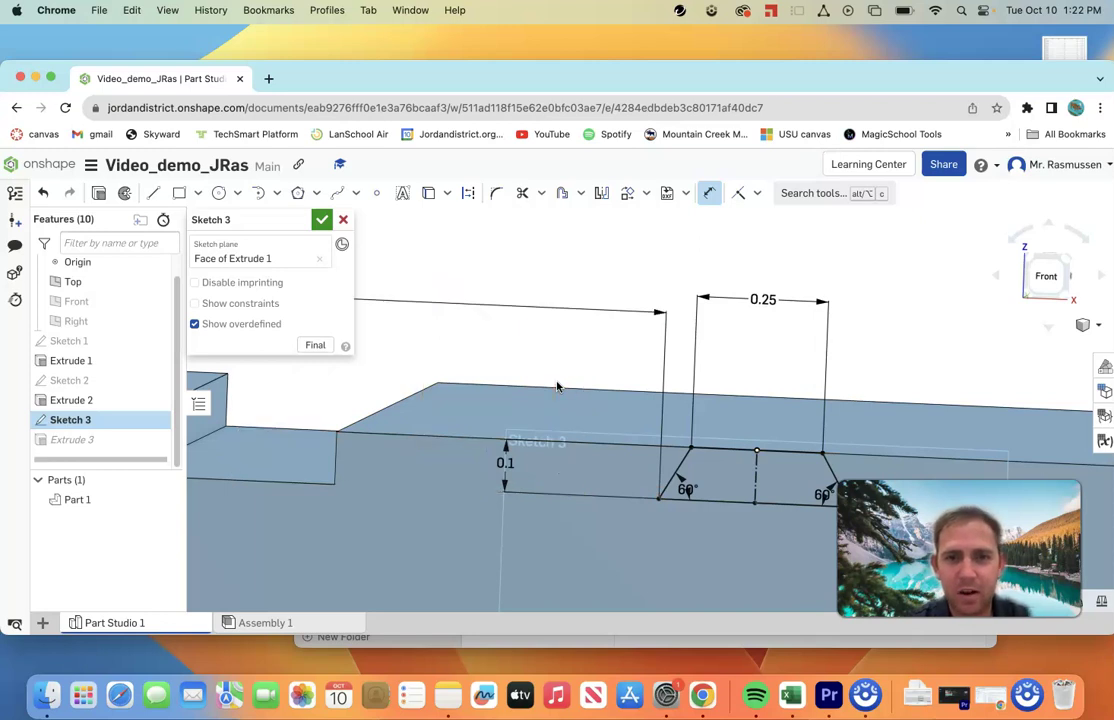
Step: Set the spacing dimension between the two trapezoids to 0.2 in
{"action": "scroll", "coordinate": [770, 420], "scroll_direction": "down", "scroll_amount": 3}
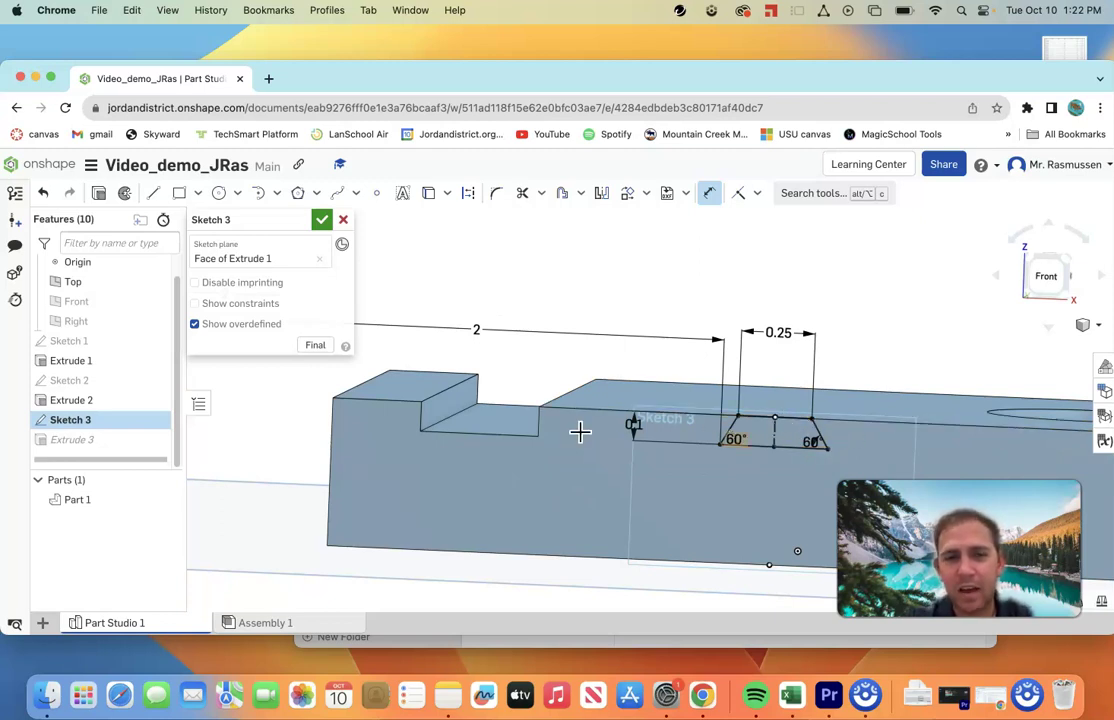
{"action": "scroll", "coordinate": [580, 430], "scroll_direction": "down", "scroll_amount": 5}
{"action": "left_click", "coordinate": [513, 375]}
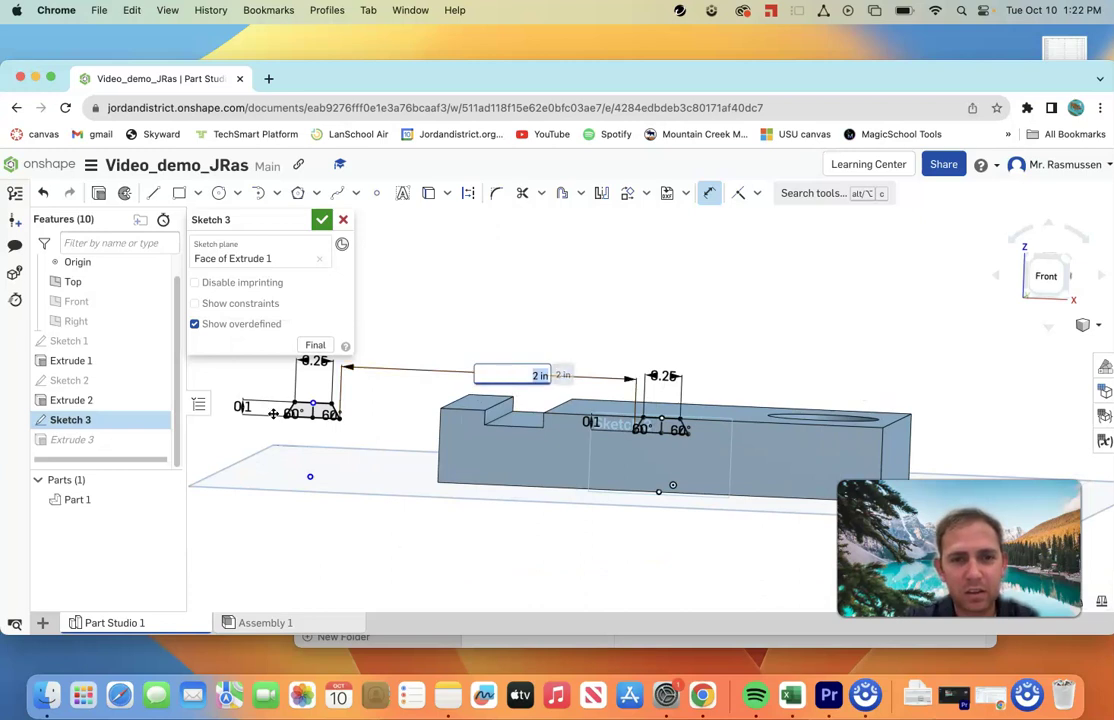
{"action": "type", "text": "2"}
{"action": "key", "text": "Return"}
{"action": "scroll", "coordinate": [430, 446], "scroll_direction": "up", "scroll_amount": 5}
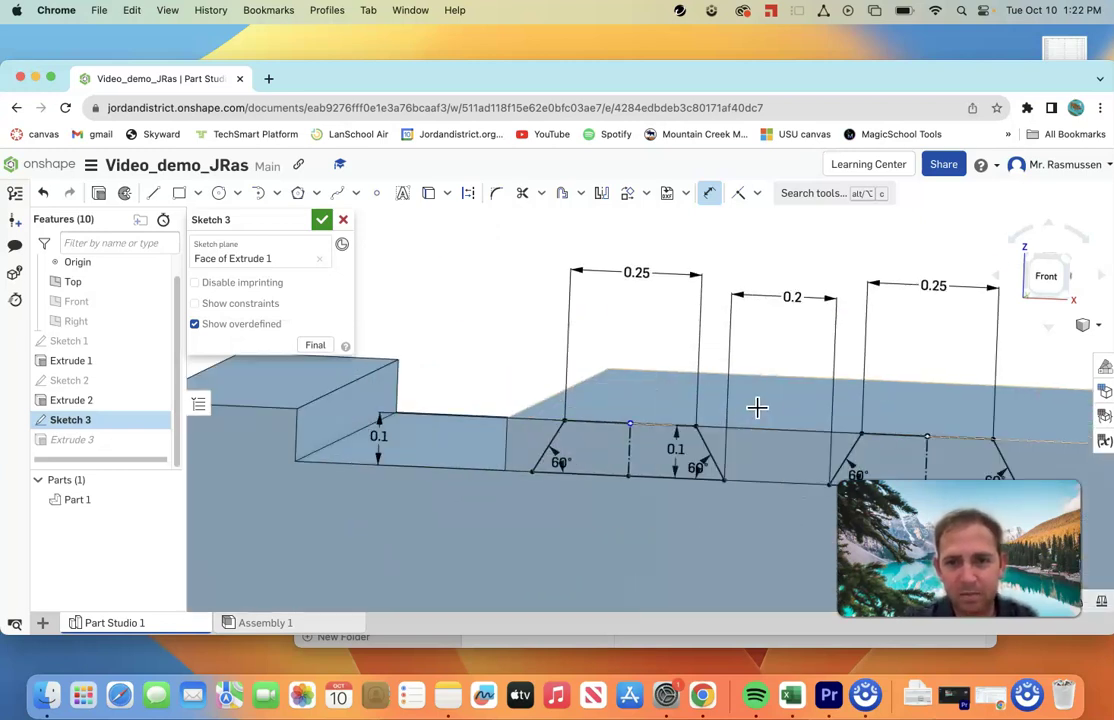
Step: Set the spacing dimension between the two trapezoids to 0.25 in
{"action": "scroll", "coordinate": [793, 313], "scroll_direction": "up", "scroll_amount": 1}
{"action": "double_click", "coordinate": [789, 297]}
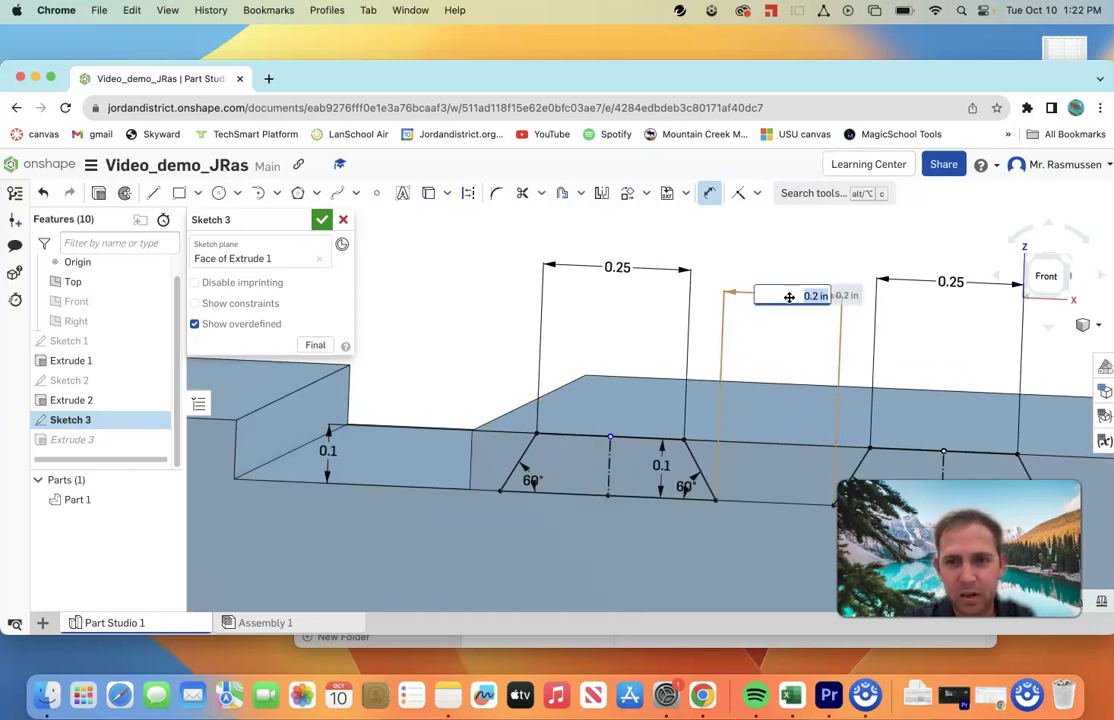
{"action": "type", "text": ".25"}
{"action": "key", "text": "Return"}
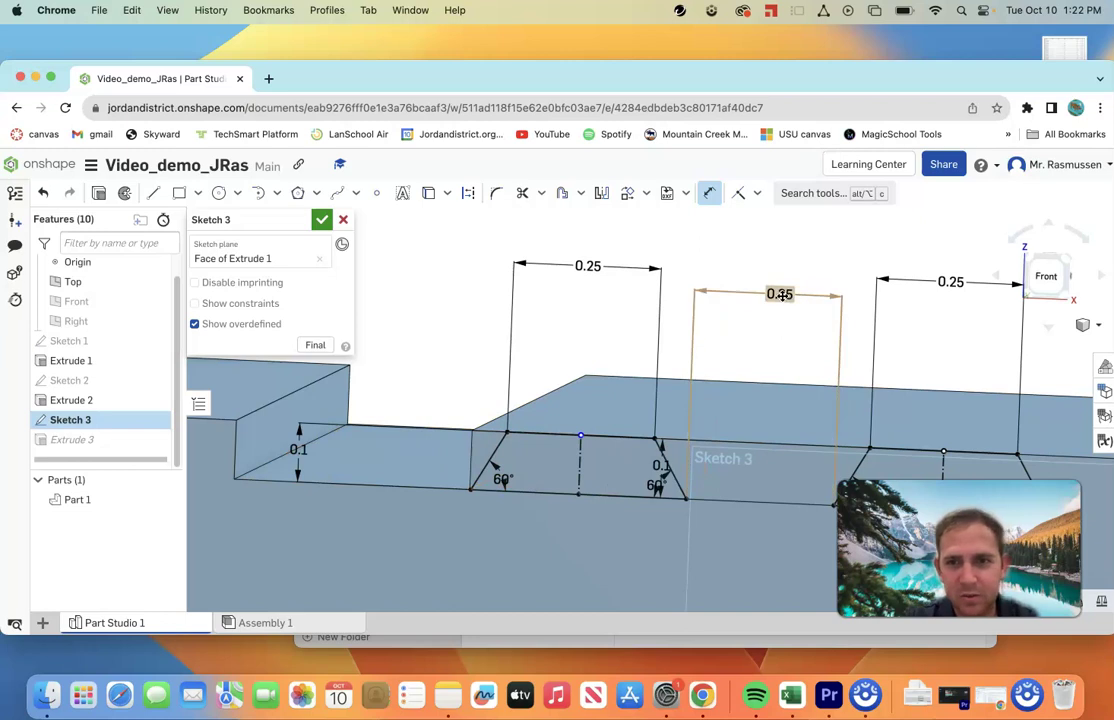
Step: Set the spacing between the two trapezoids to 0.15 in and finish editing Sketch 3
{"action": "double_click", "coordinate": [781, 296]}
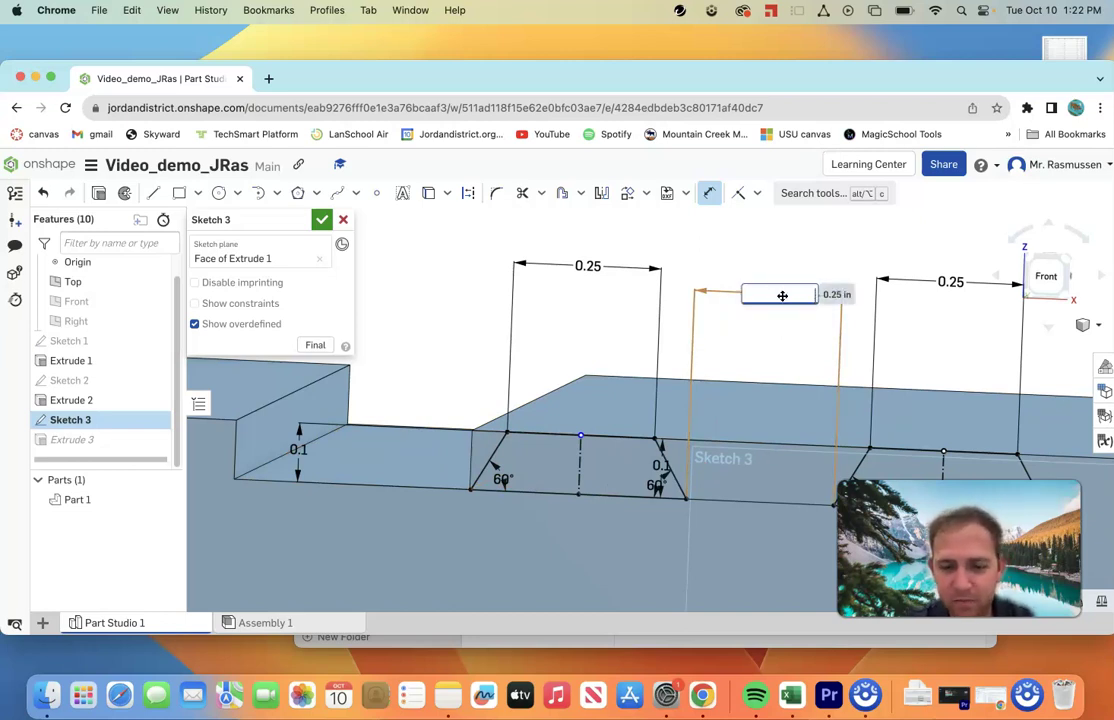
{"action": "key", "text": "Return"}
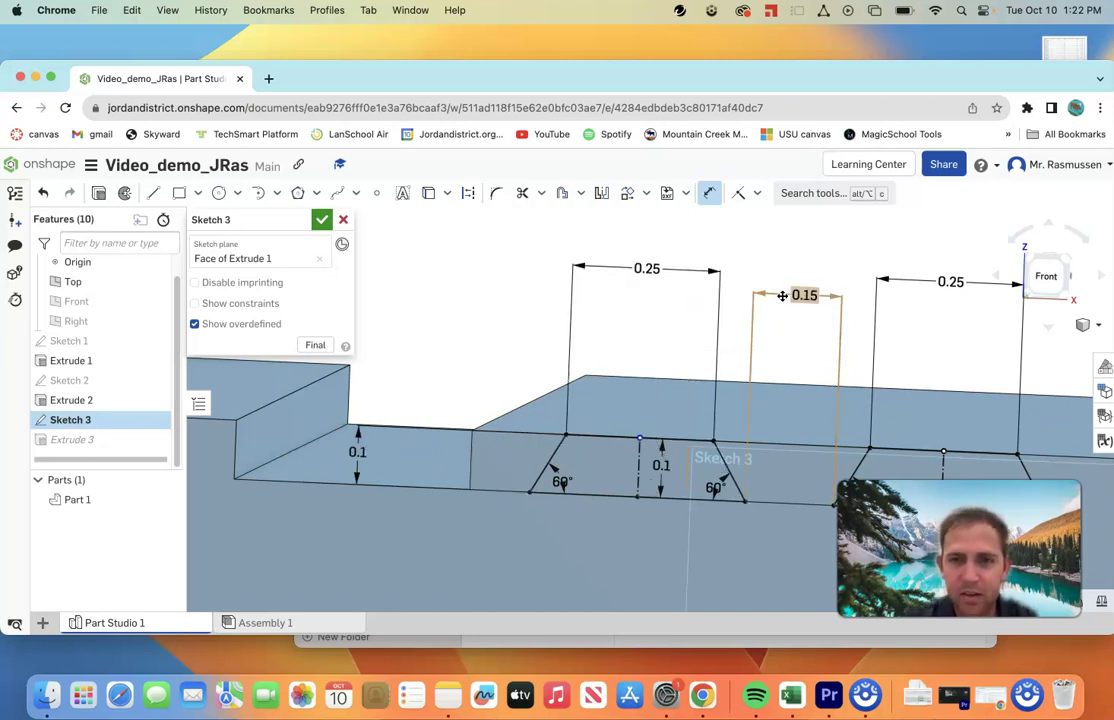
{"action": "left_click", "coordinate": [324, 220]}
Step: Examine the block's rectangular slot and two dovetail slots from several angles
{"action": "mouse_move", "coordinate": [816, 339]}
{"action": "right_mouse_down"}
{"action": "mouse_move", "coordinate": [814, 350]}
{"action": "mouse_move", "coordinate": [842, 354]}
{"action": "right_mouse_up"}
{"action": "scroll", "coordinate": [842, 354], "scroll_direction": "down", "scroll_amount": 4}
{"action": "scroll", "coordinate": [842, 354], "scroll_direction": "down", "scroll_amount": 10}
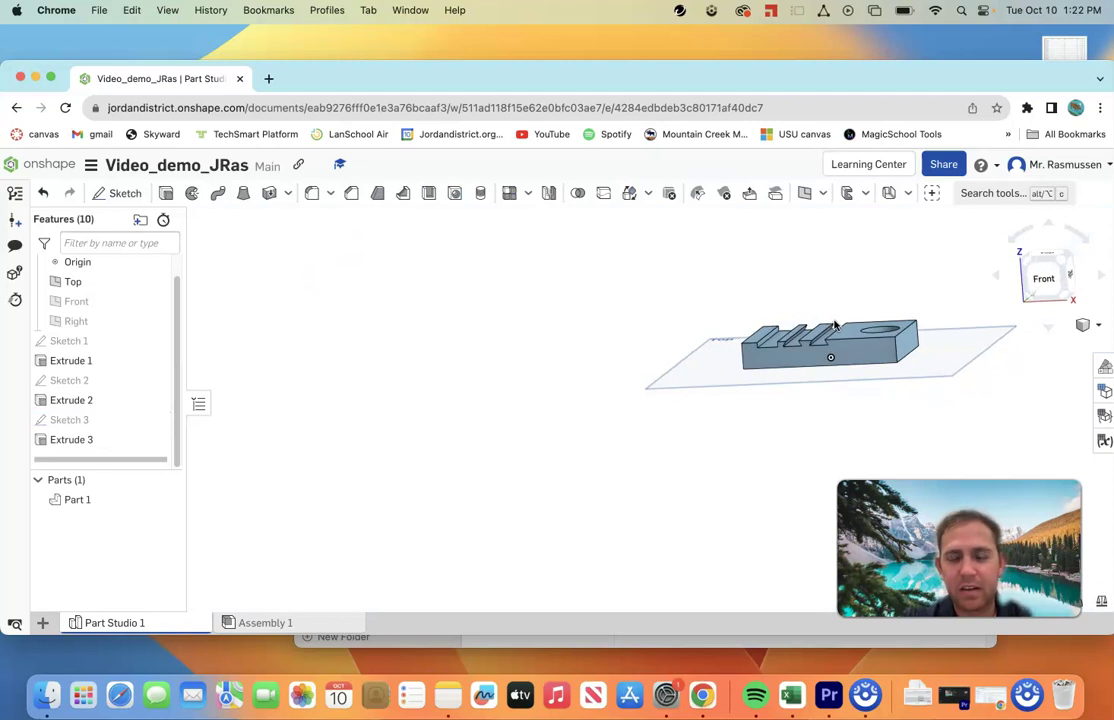
{"action": "scroll", "coordinate": [835, 325], "scroll_direction": "up", "scroll_amount": 6}
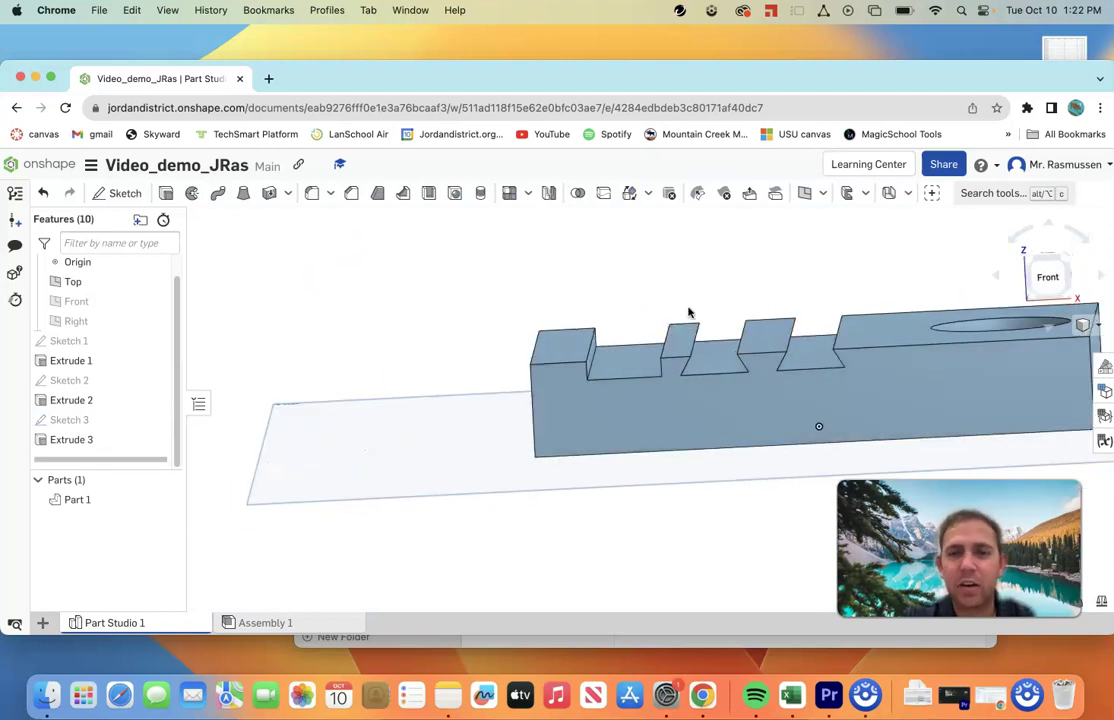
{"action": "right_click_drag", "start_coordinate": [811, 325], "coordinate": [771, 292]}
{"action": "right_click_drag", "start_coordinate": [647, 375], "coordinate": [641, 312]}
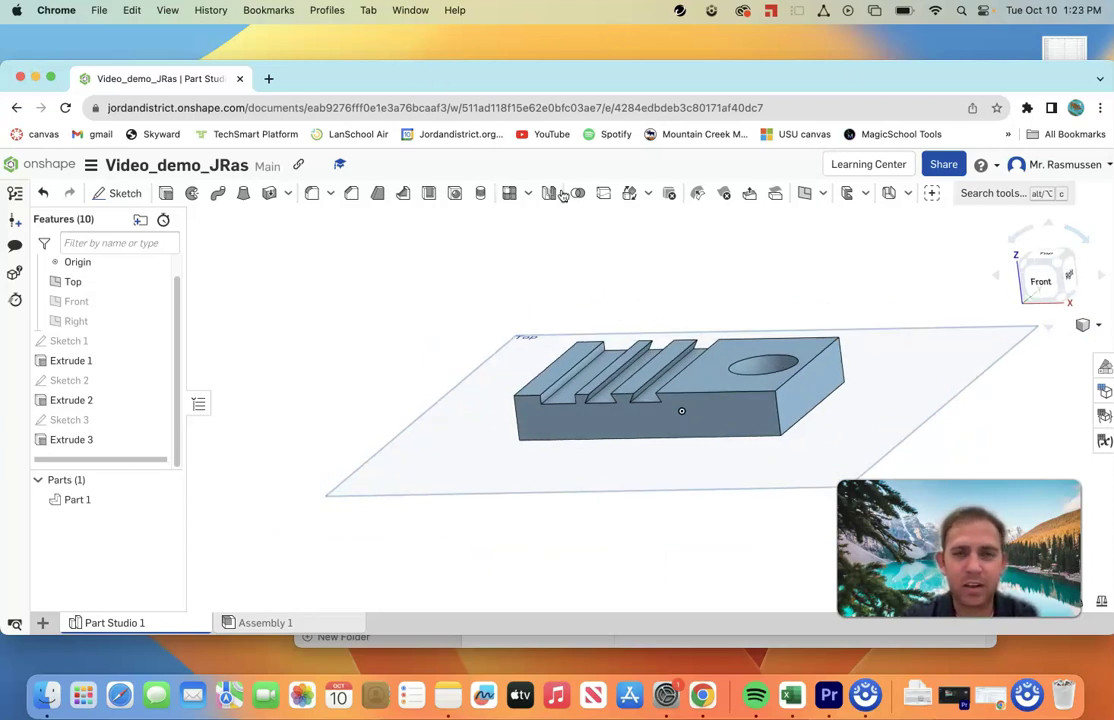
{"action": "scroll", "coordinate": [605, 390], "scroll_direction": "down", "scroll_amount": 2}
{"action": "scroll", "coordinate": [615, 390], "scroll_direction": "up", "scroll_amount": 5}
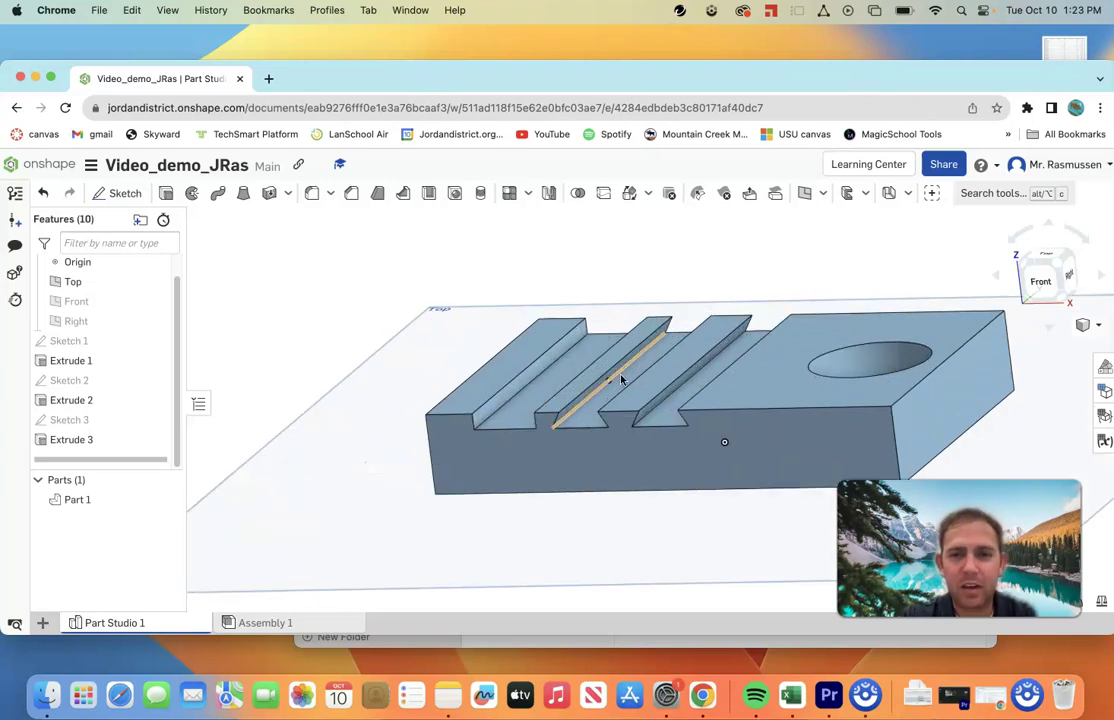
{"action": "mouse_move", "coordinate": [619, 389]}
{"action": "right_mouse_down"}
{"action": "mouse_move", "coordinate": [639, 382]}
{"action": "mouse_move", "coordinate": [634, 373]}
{"action": "right_mouse_up"}
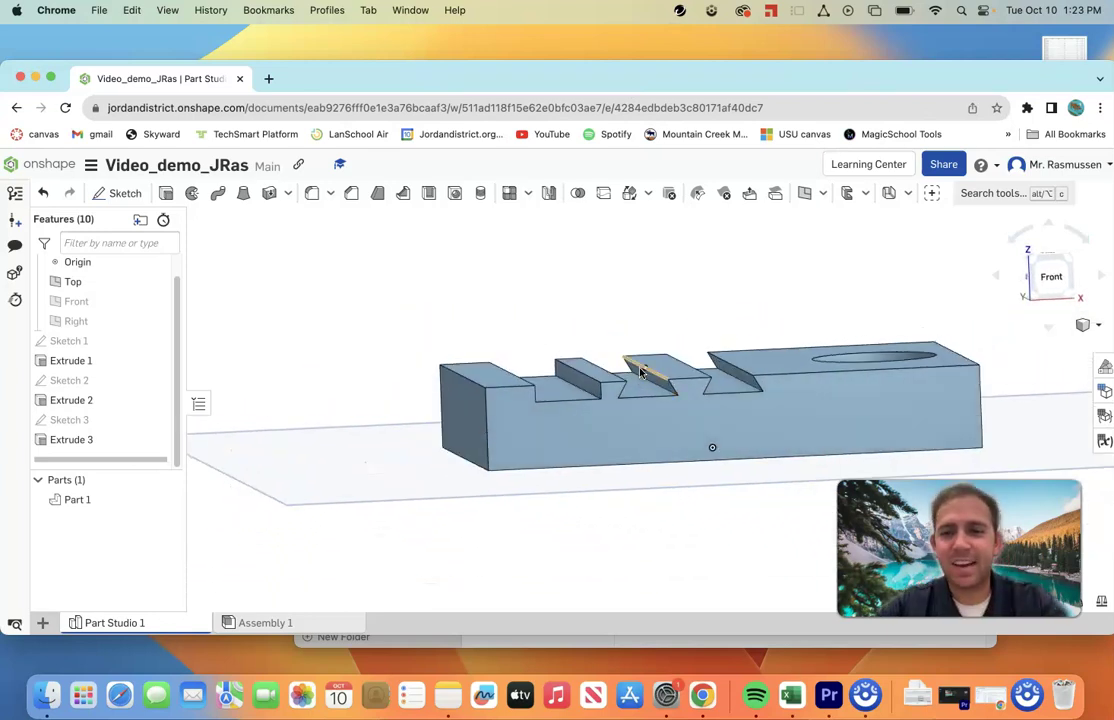